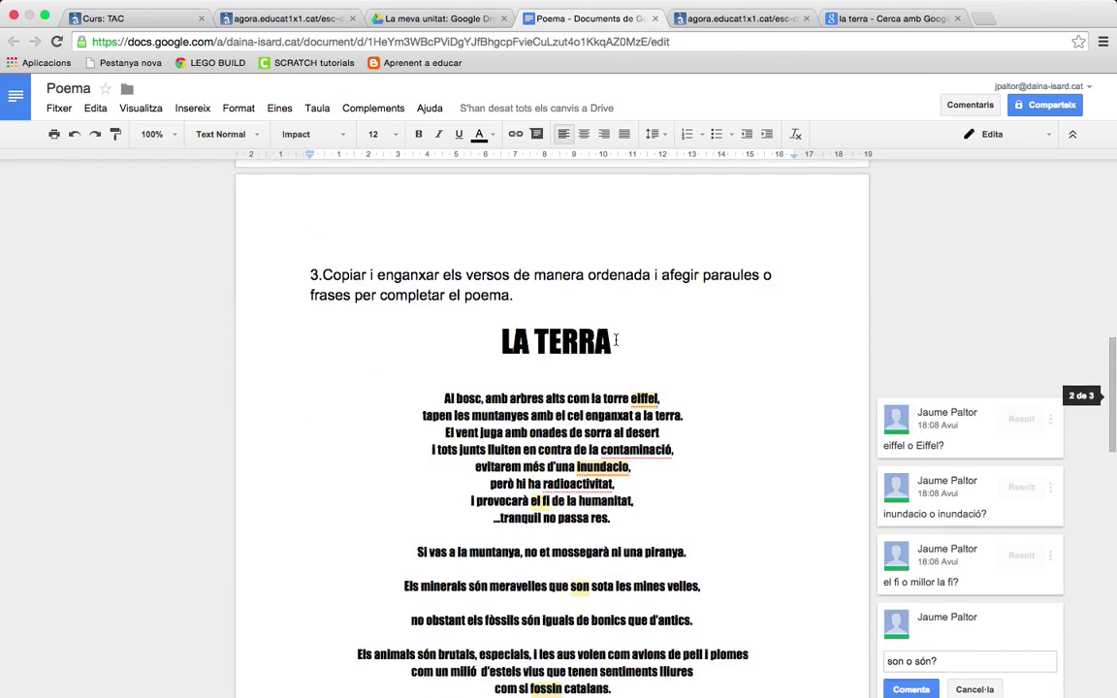
- Read the example poem's theme words and the verses in sections 1 and 2, with the poetic device named after each
scroll(615, 339, "up", 20)
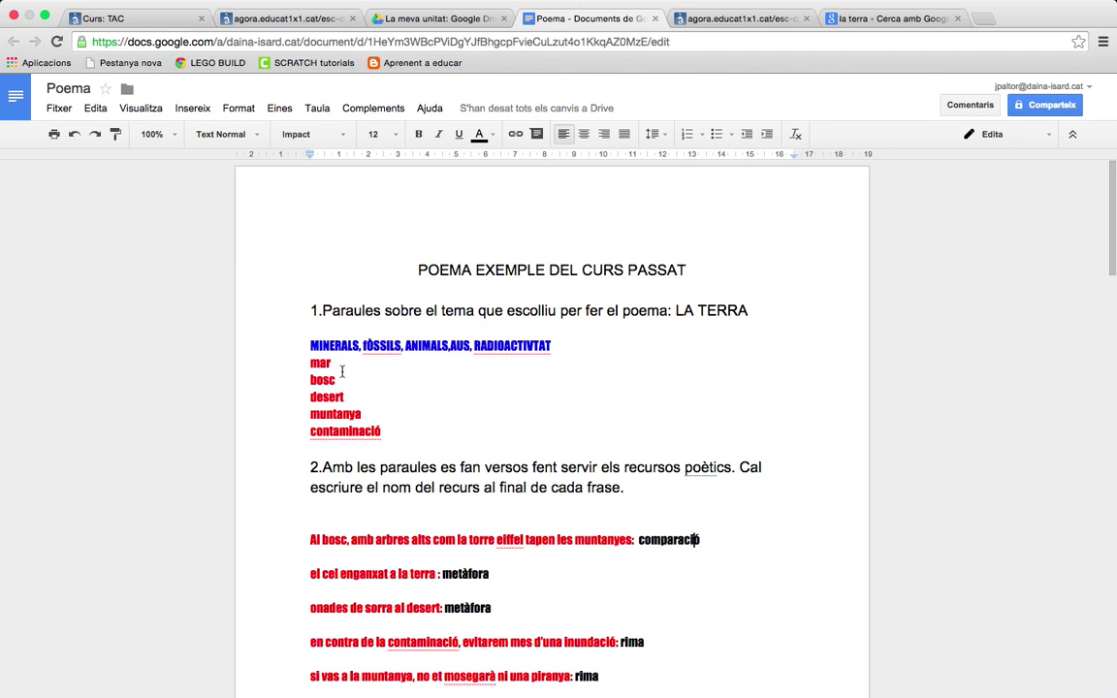
scroll(351, 468, "down", 2)
scroll(351, 468, "down", 5)
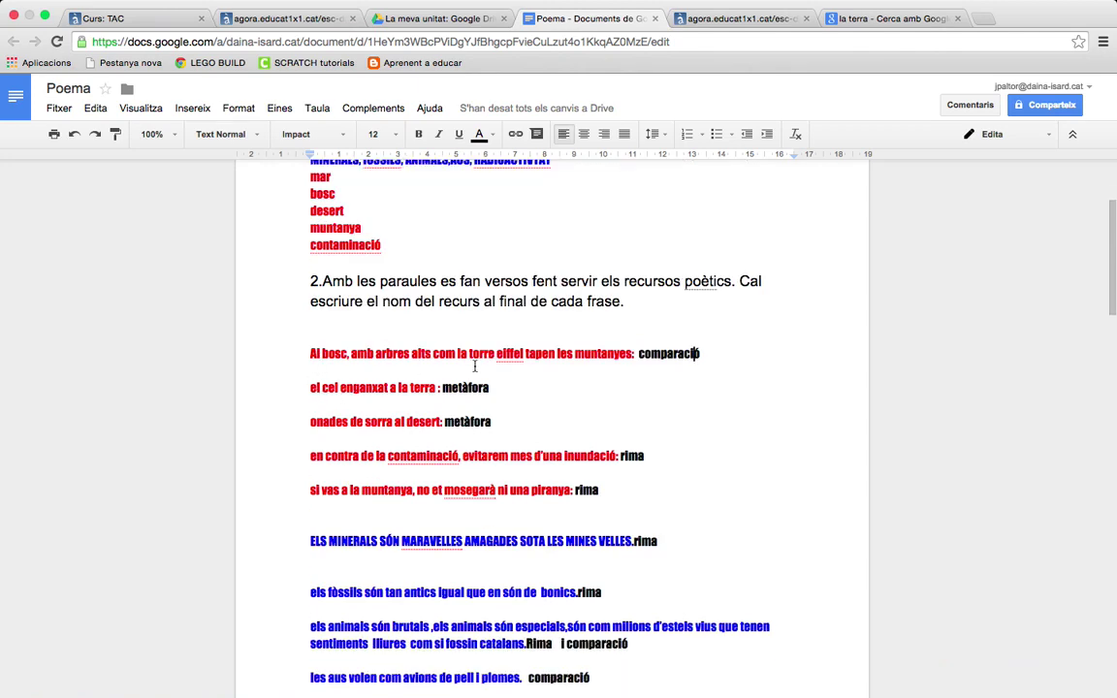
scroll(354, 448, "down", 5)
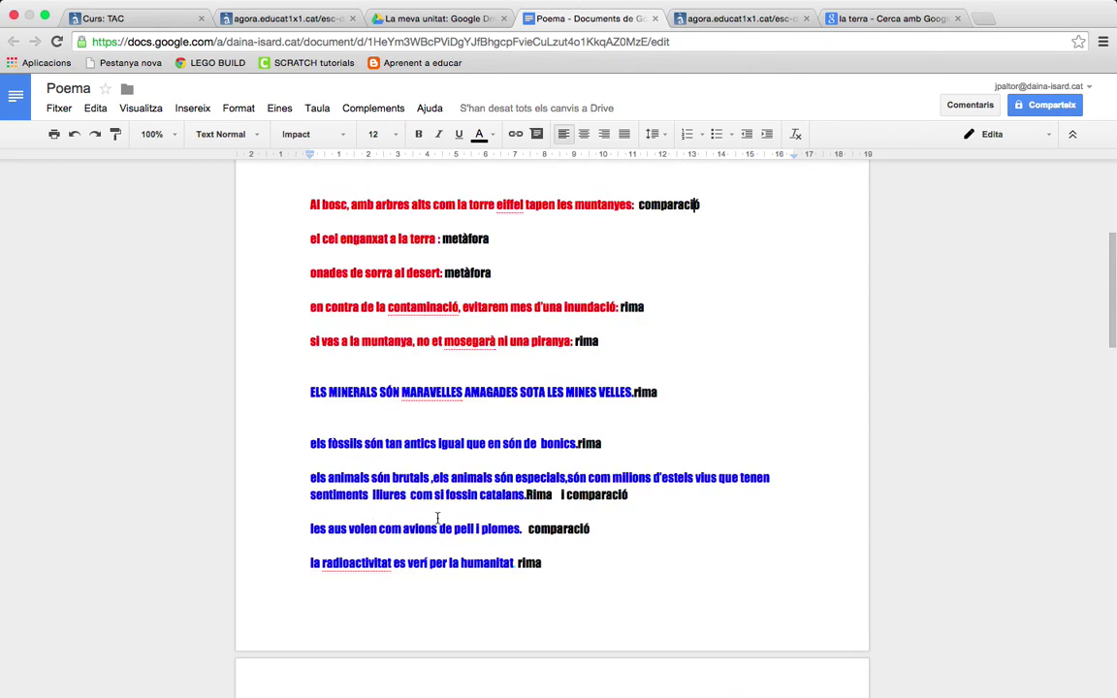
scroll(398, 467, "up", 1)
scroll(441, 511, "up", 1)
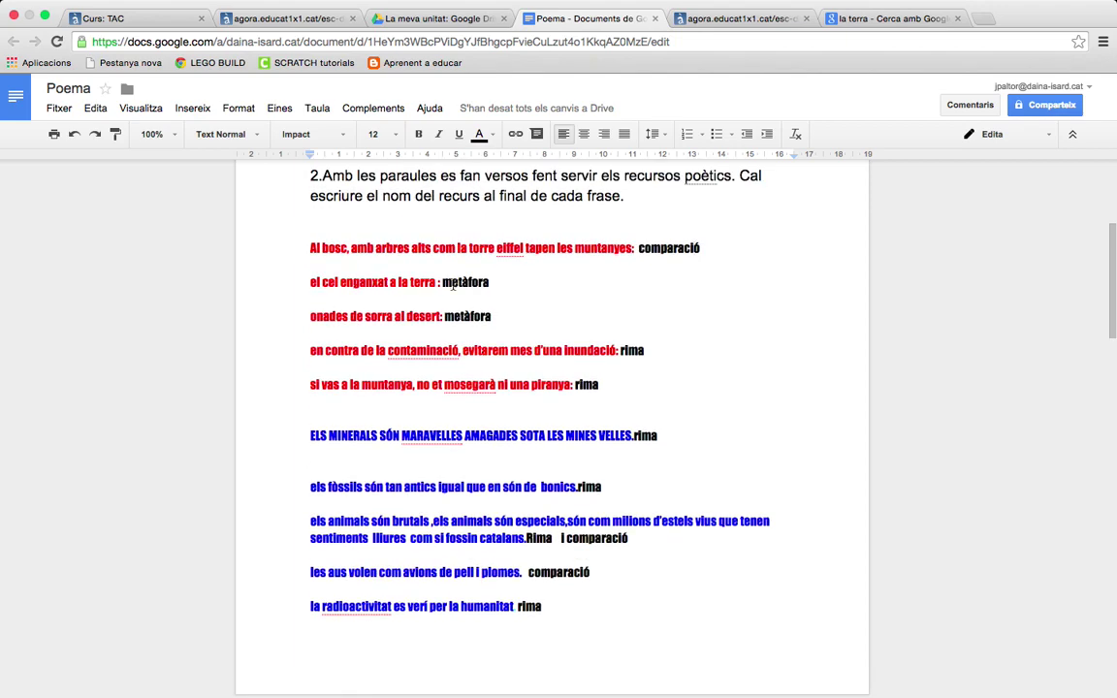
- Compare the devices named after the verses with the definitions and examples in the Recursos poètics PDF, from Comparació to Rima
left_click(723, 19)
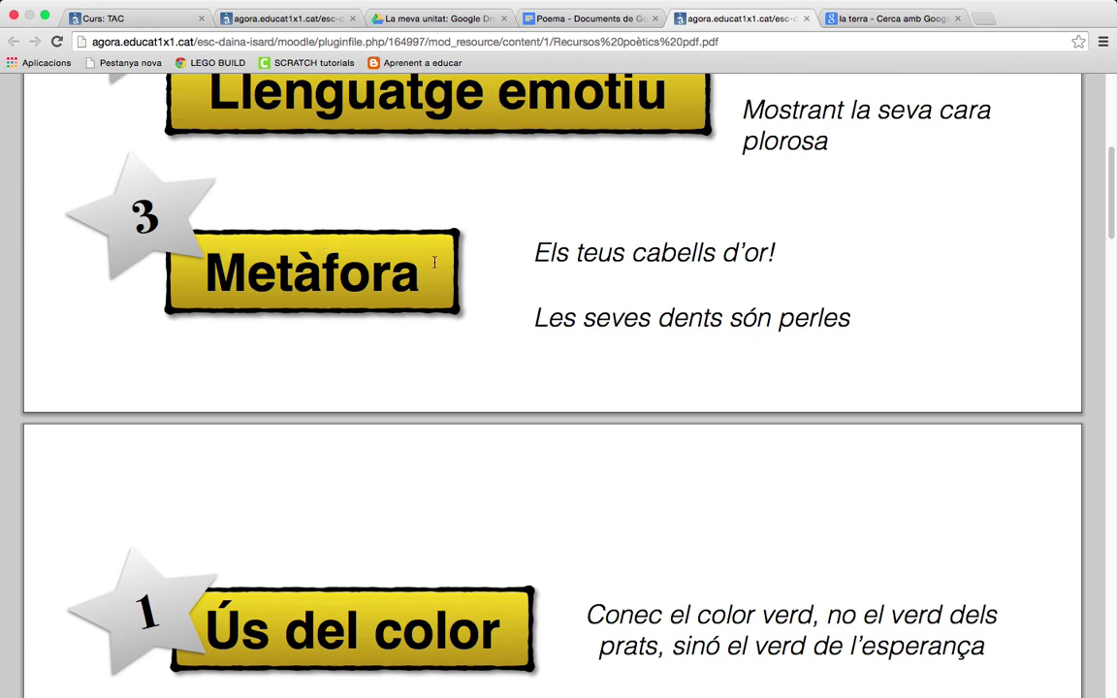
scroll(1105, 214, "up", 3)
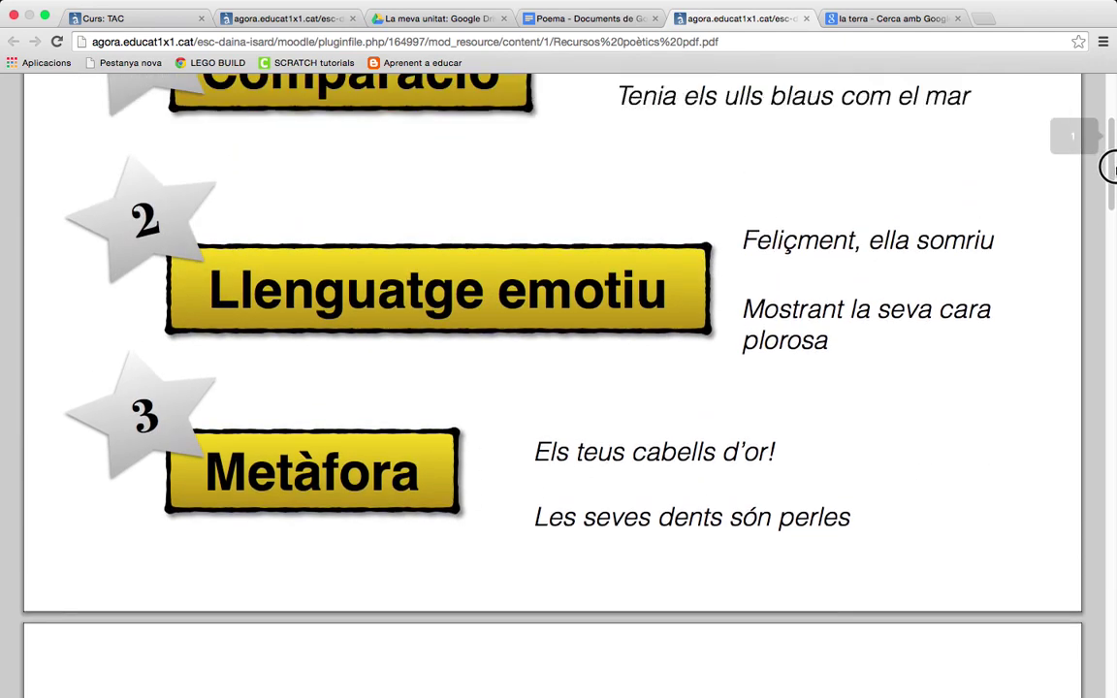
scroll(1107, 165, "down", 4)
left_click_drag(1108, 228, 1094, 141)
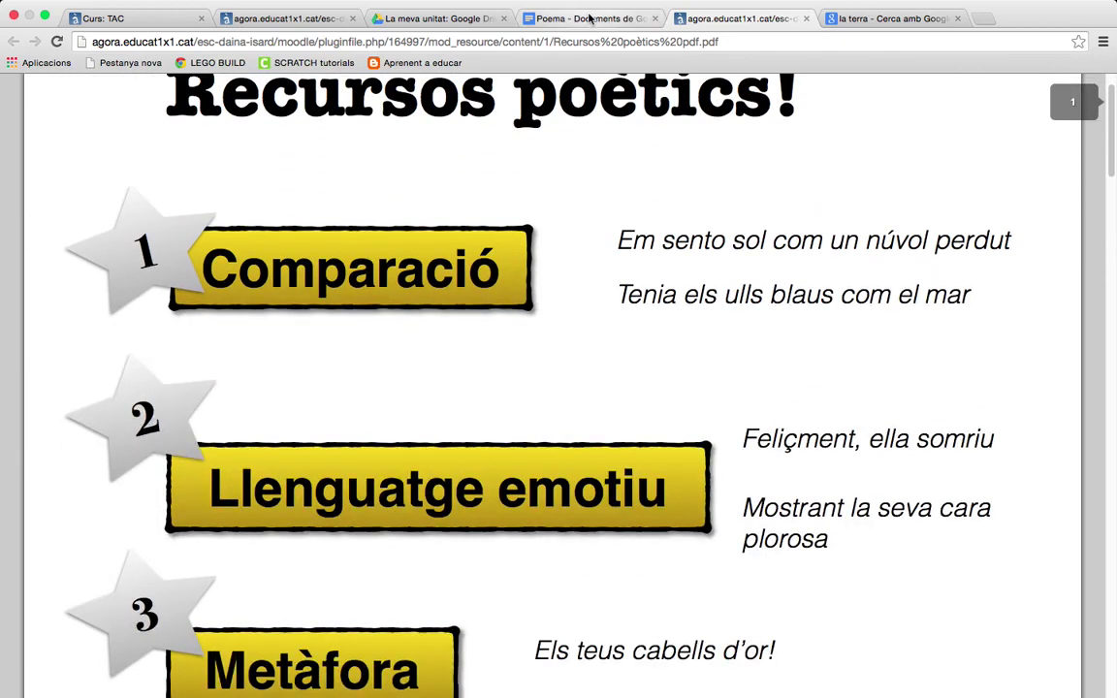
left_click(594, 18)
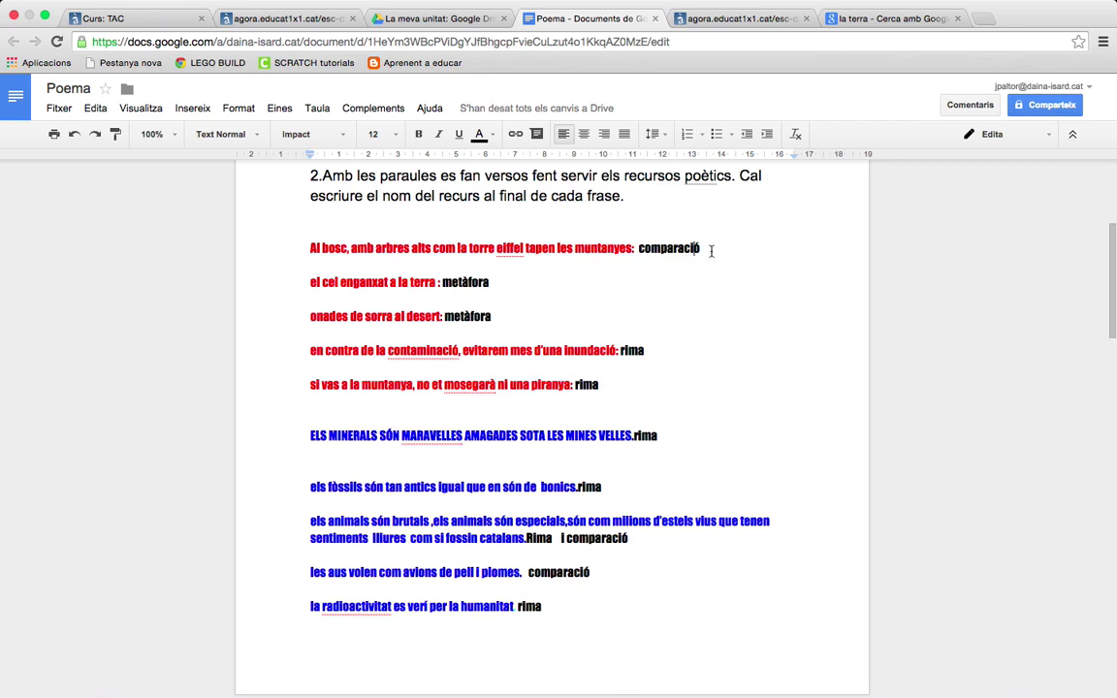
left_click(725, 19)
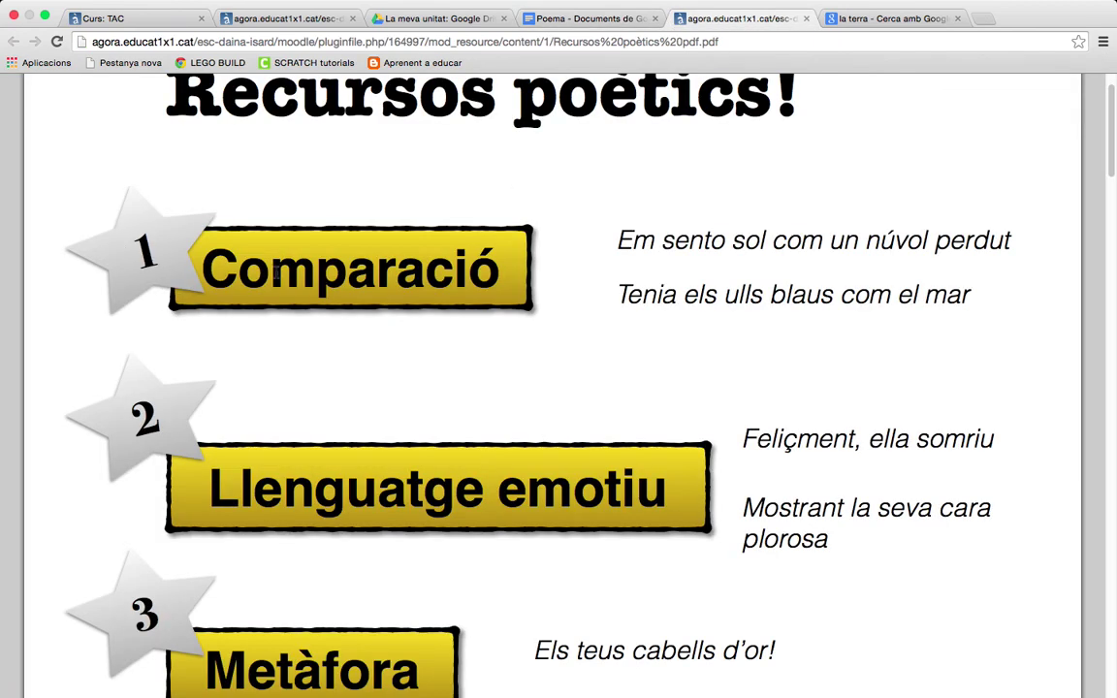
left_click(580, 19)
scroll(385, 406, "down", 2)
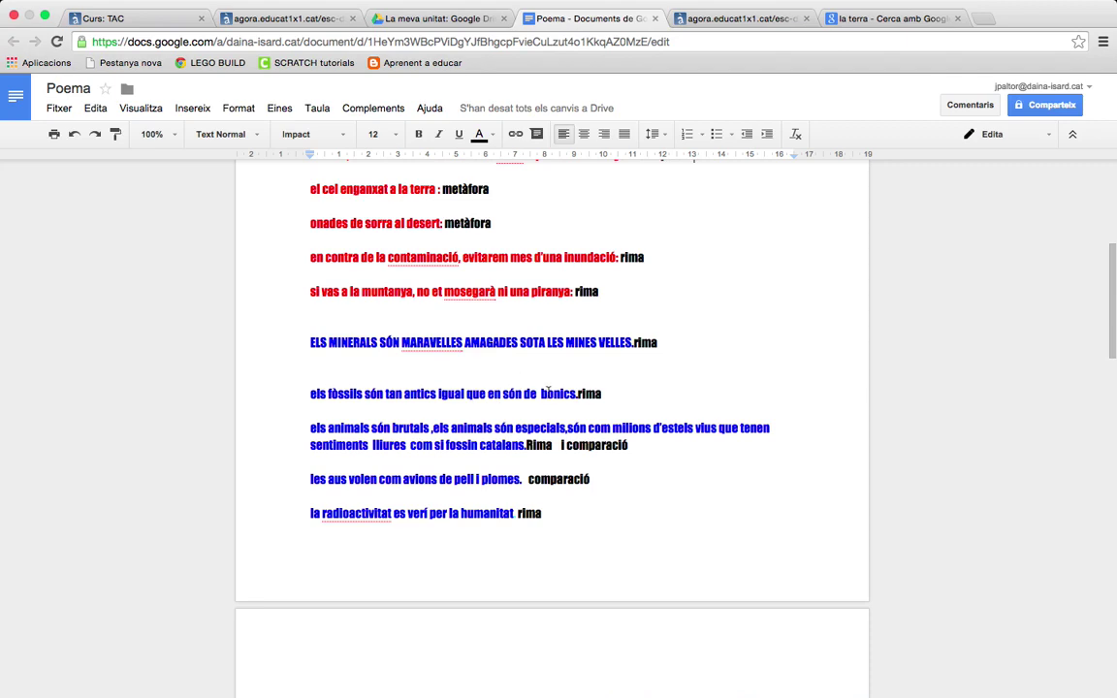
left_click(722, 19)
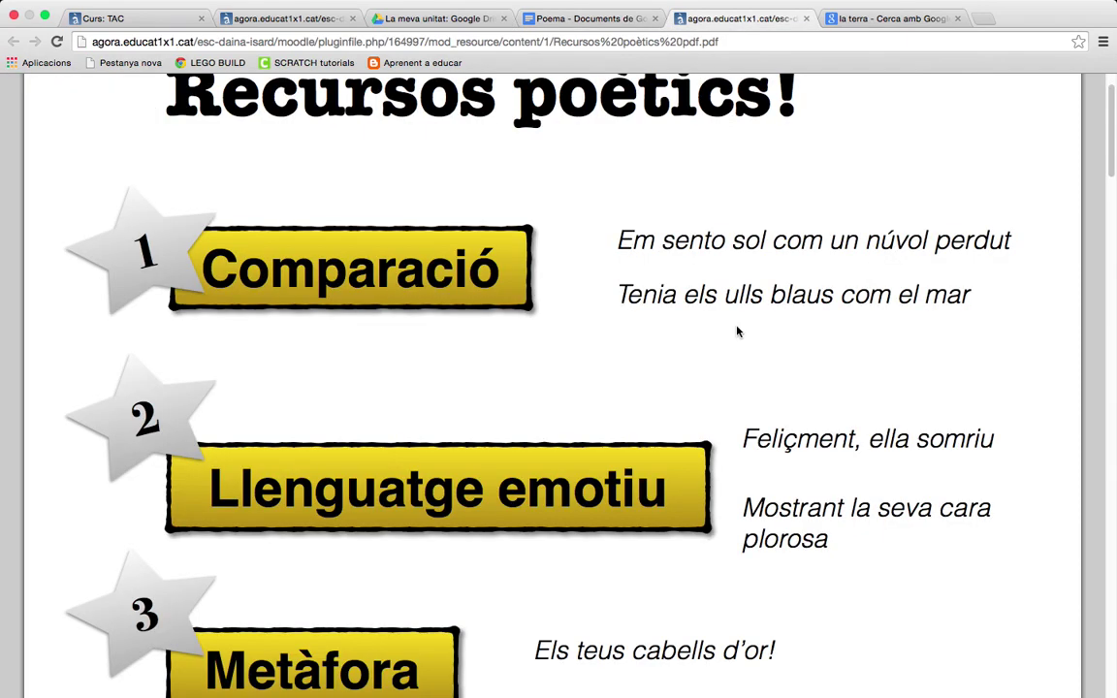
scroll(494, 377, "down", 10)
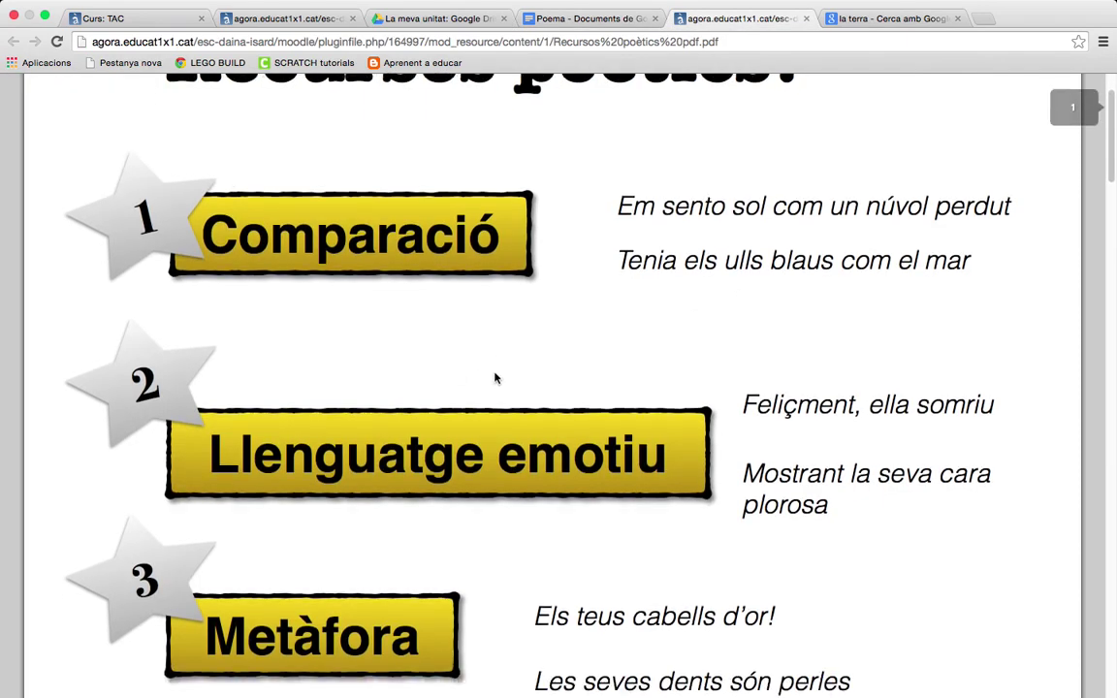
scroll(409, 459, "down", 20)
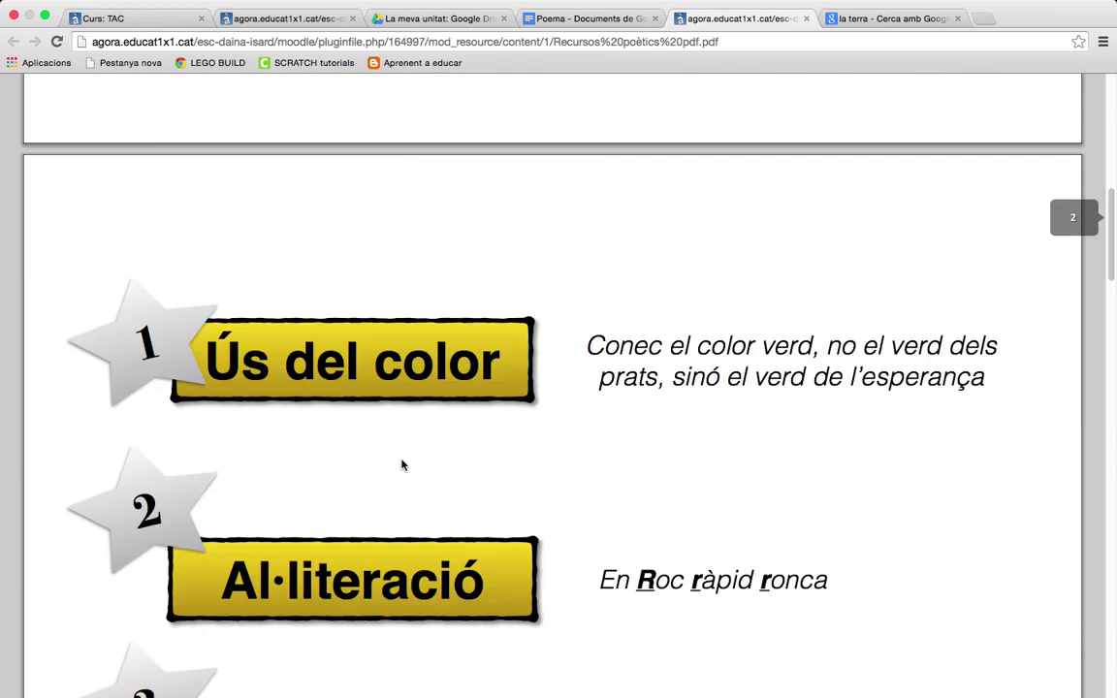
scroll(395, 475, "down", 20)
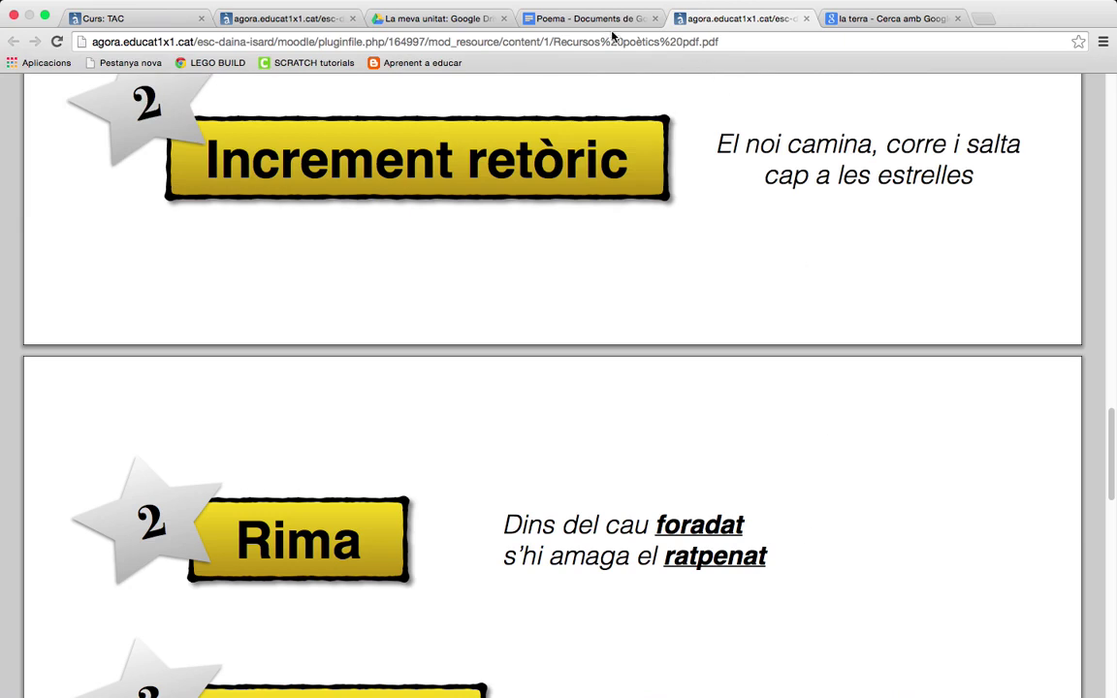
- Return to the Poema document and review the theme words, the red and blue verses, and the finished LA TERRA poem
left_click(582, 18)
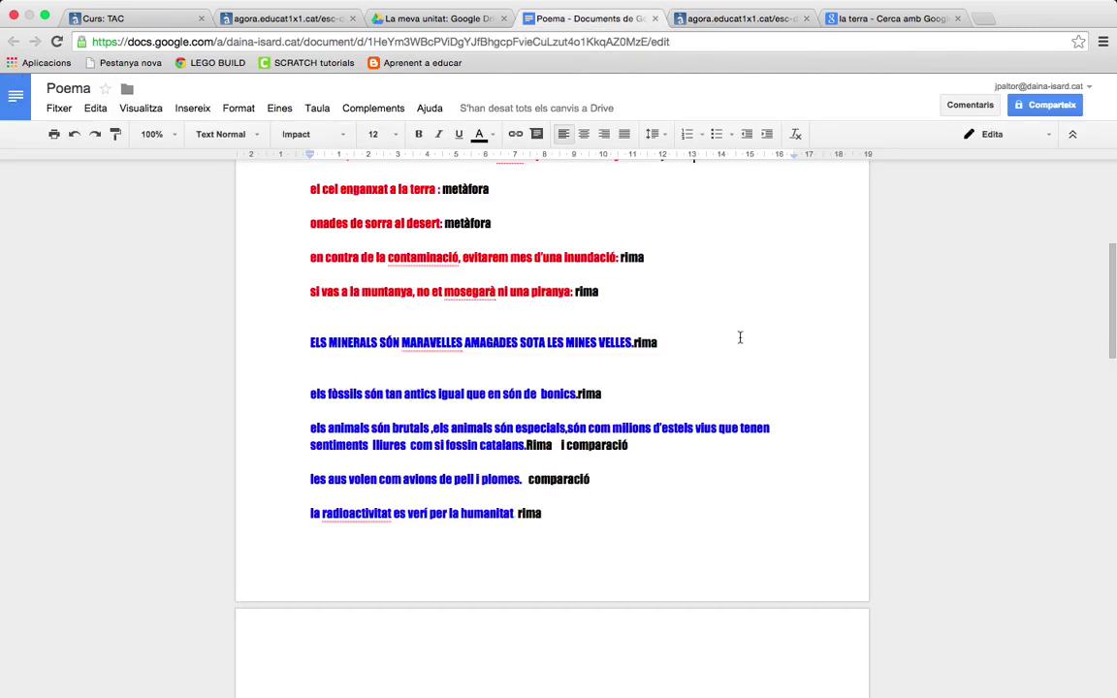
scroll(766, 341, "up", 1)
scroll(765, 342, "up", 4)
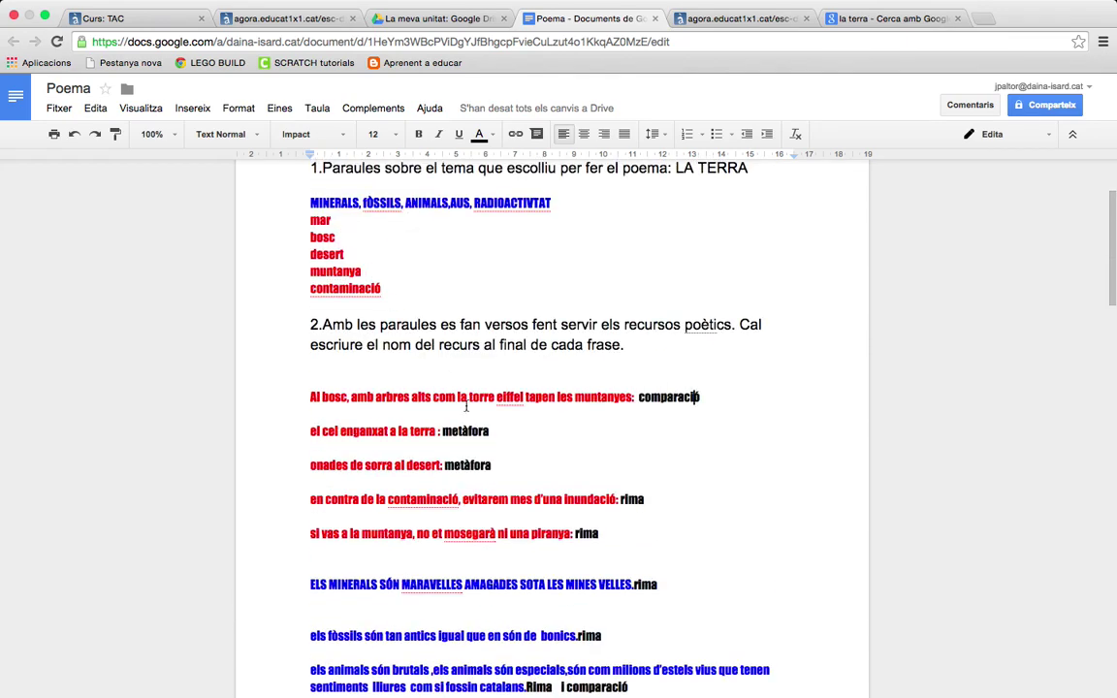
scroll(467, 402, "down", 1)
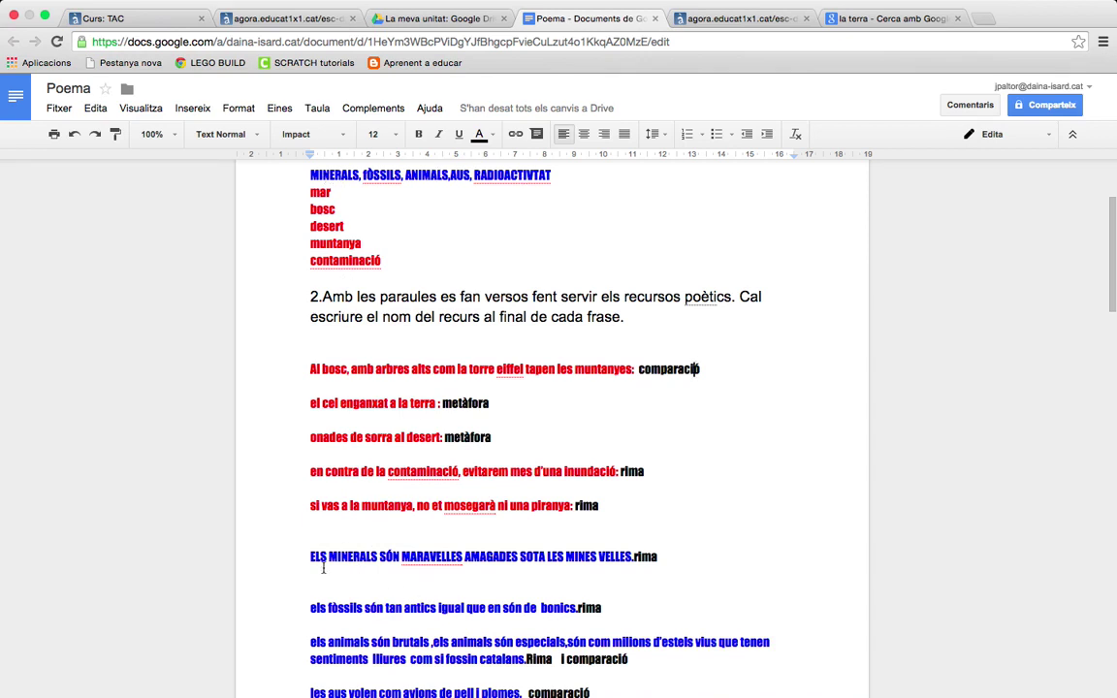
scroll(504, 563, "down", 3)
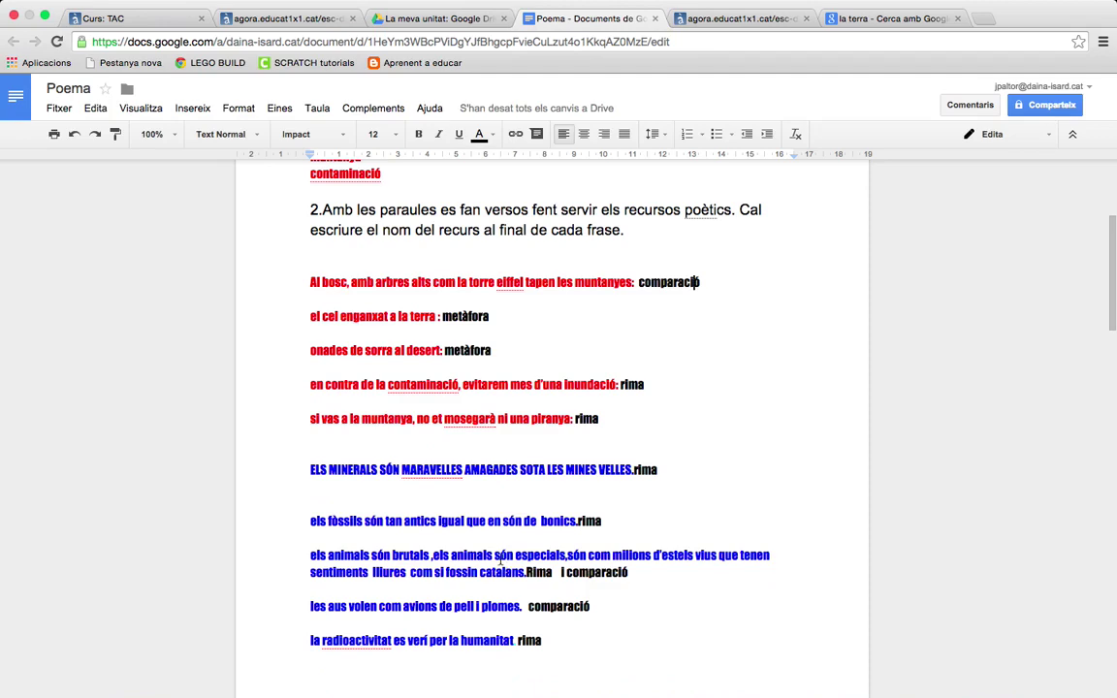
scroll(499, 561, "up", 5)
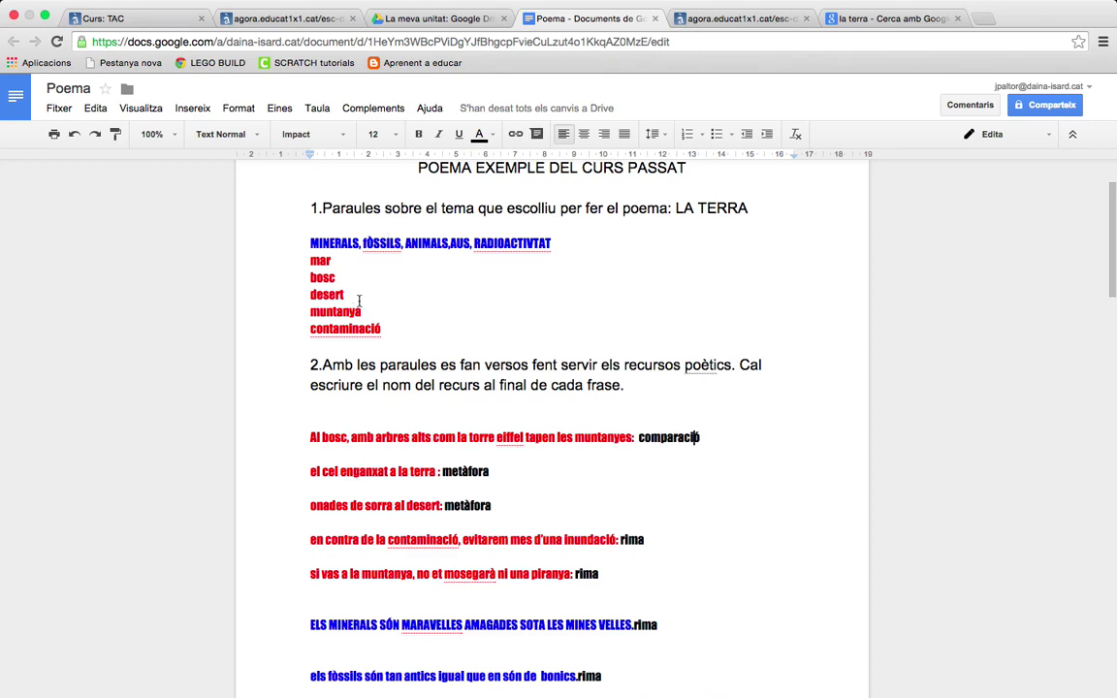
left_click_drag(1112, 268, 1110, 425)
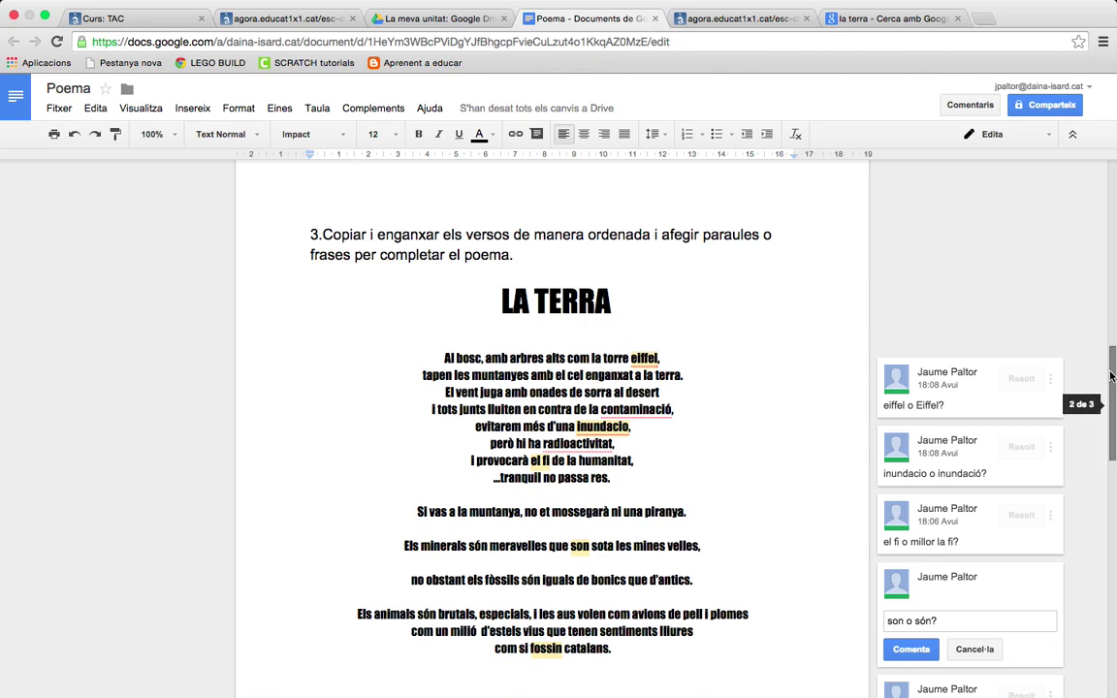
- Copy the verse "els fòssils són tan antics igual que en són de bonics" and paste it on a new line under section 3's instruction
left_click_drag(1111, 359, 1111, 301)
scroll(682, 288, "up", 3)
left_click_drag(310, 327, 581, 331)
key("super+c")
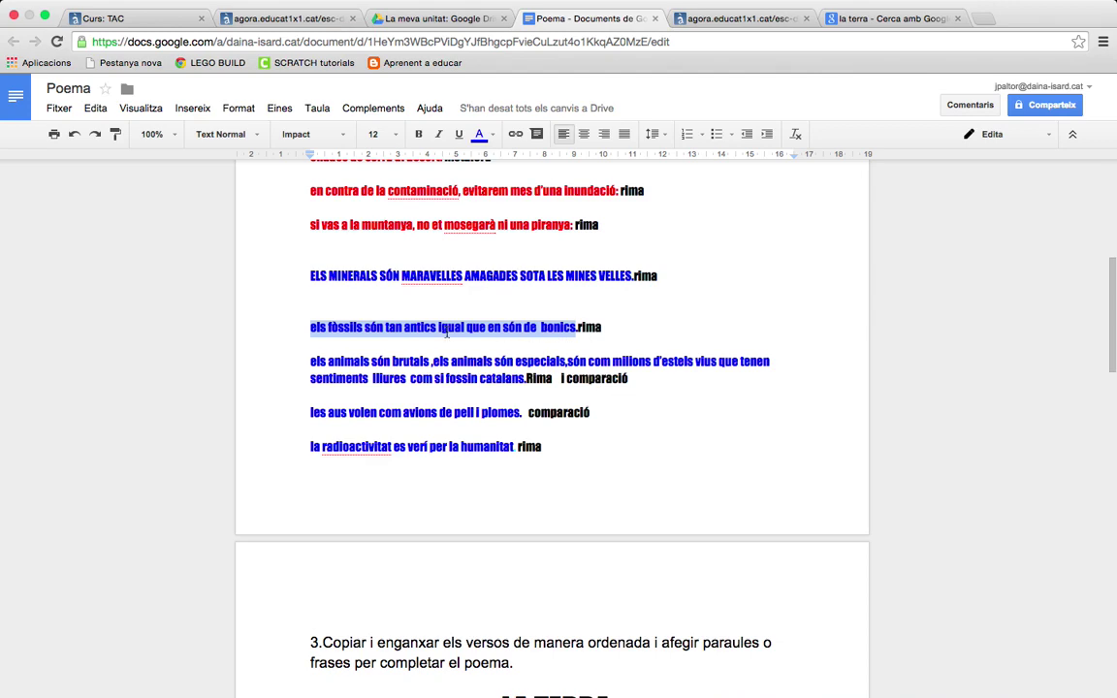
scroll(447, 332, "down", 5)
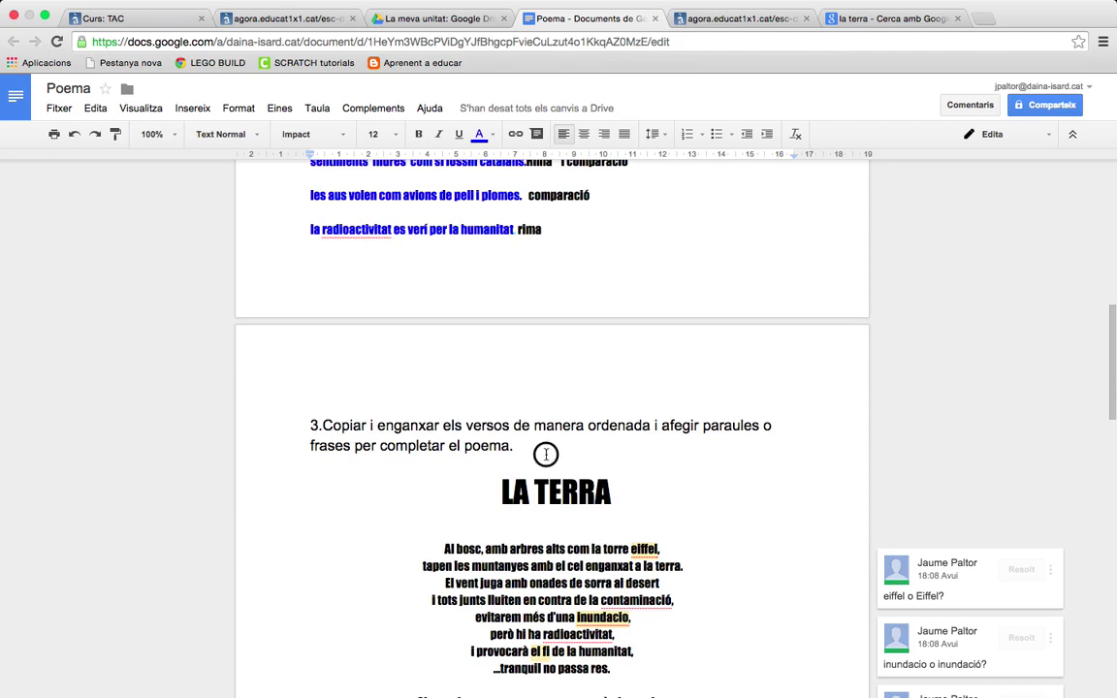
left_click(546, 455)
key("Return")
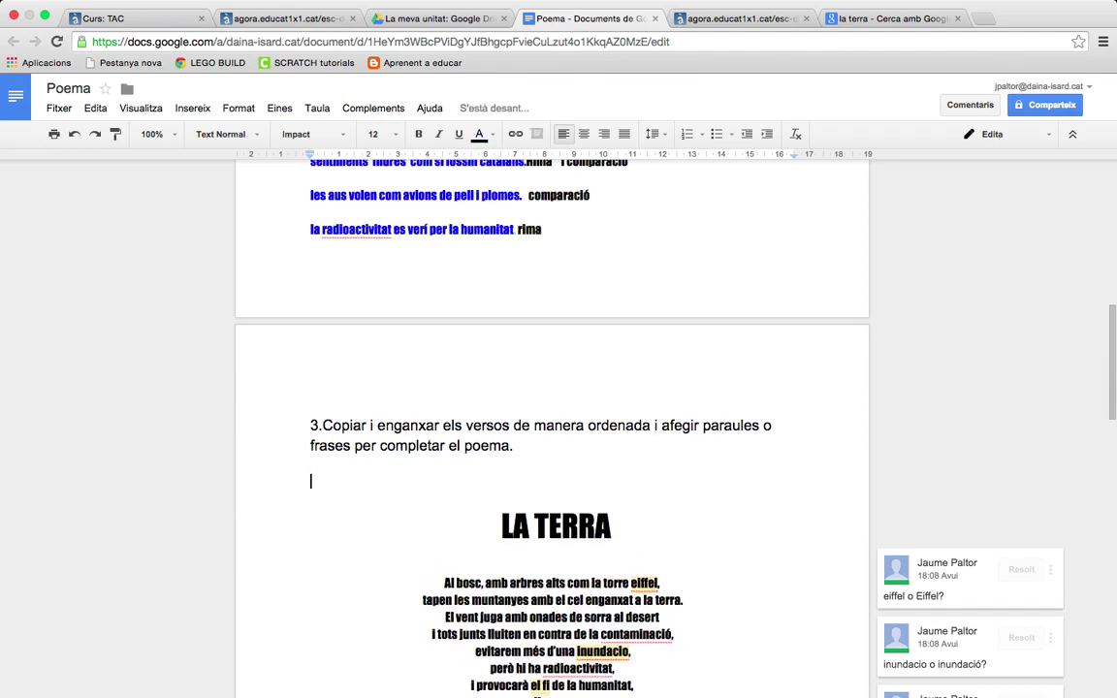
key("super+v")
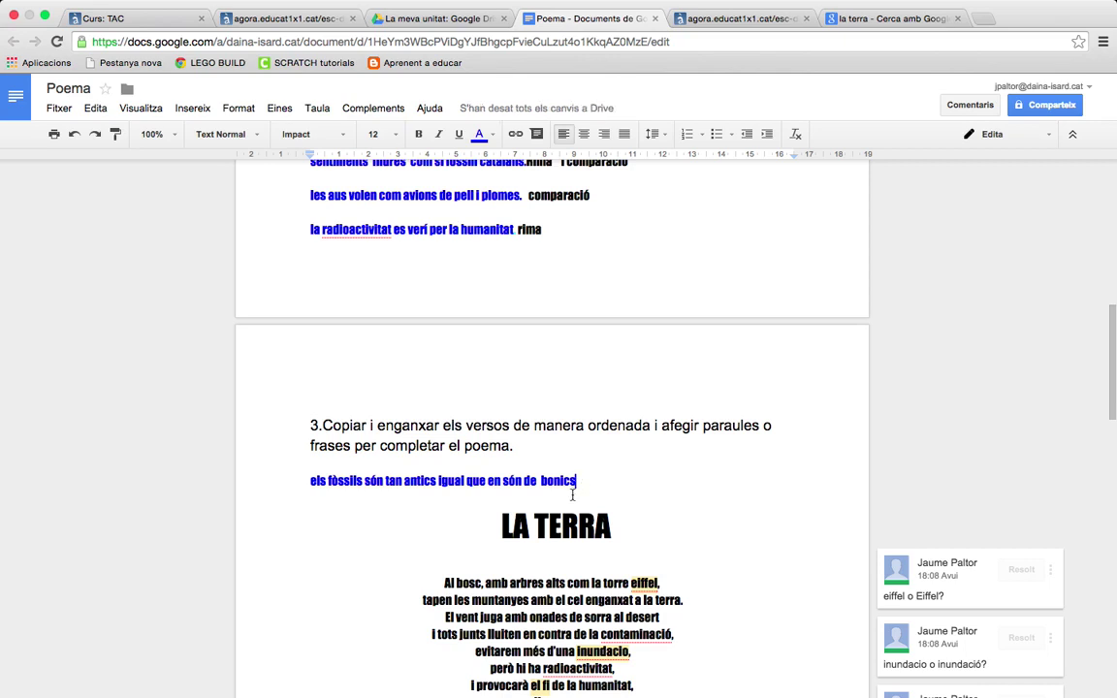
key("Return")
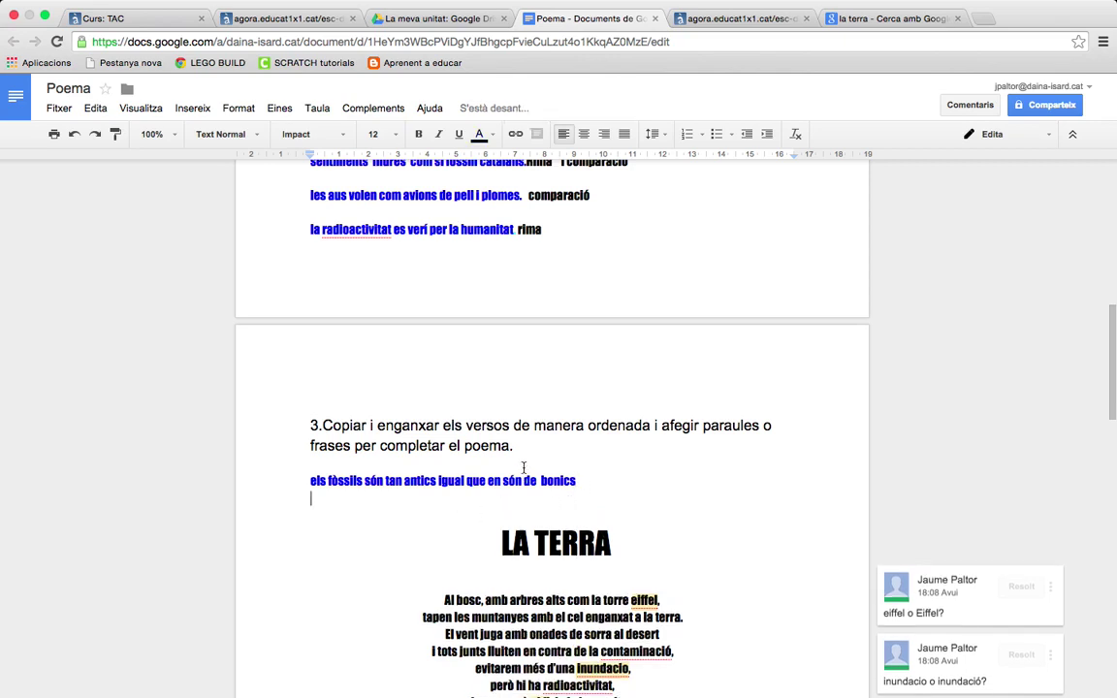
- Delete the pasted fòssils verse and the extra blank lines above the LA TERRA title
left_click_drag(587, 480, 281, 481)
key("BackSpace")
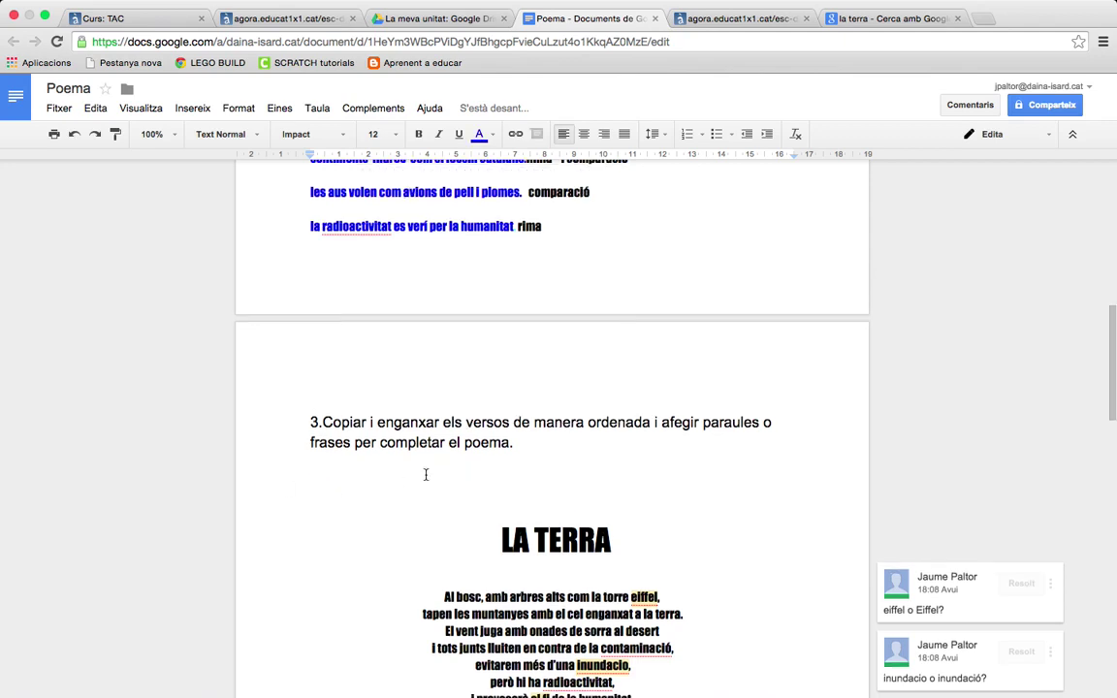
key("BackSpace")
left_click(394, 487)
key("BackSpace")
key("BackSpace")
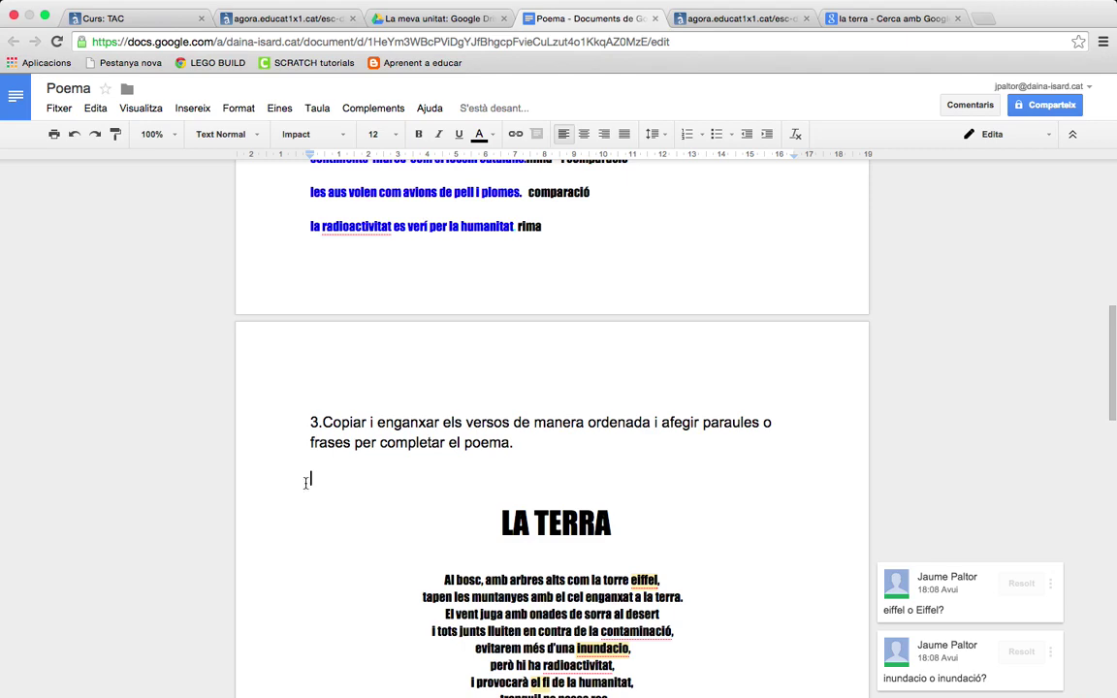
key("BackSpace")
- Try left, centred and right alignment on the LA TERRA title and all its verses, and set them back to centred
scroll(574, 456, "down", 2)
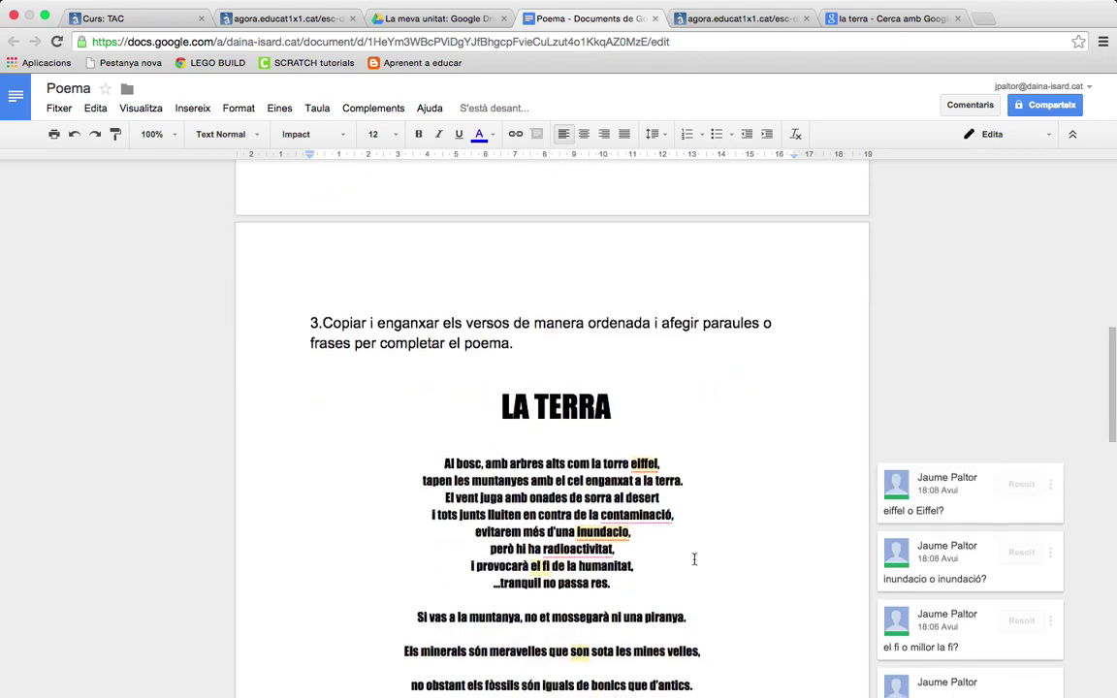
scroll(694, 560, "down", 3)
mouse_move(1111, 437)
left_mouse_down()
mouse_move(1111, 293)
mouse_move(1111, 519)
mouse_move(1108, 300)
mouse_move(1112, 459)
mouse_move(1112, 414)
left_mouse_up()
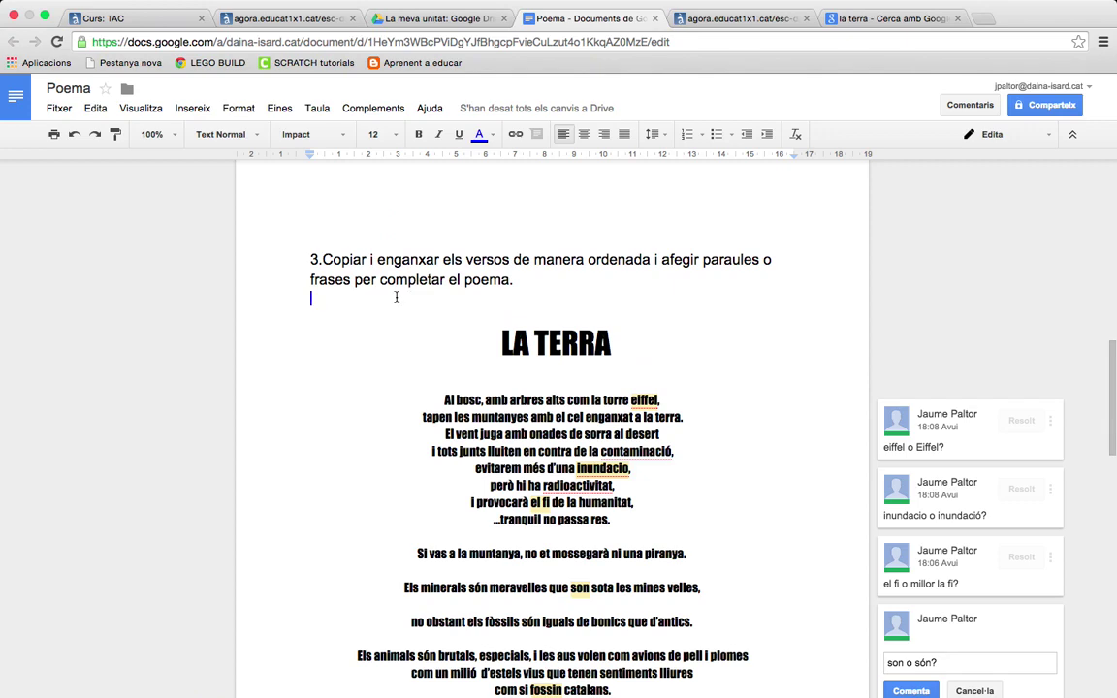
left_click_drag(1108, 398, 1111, 424)
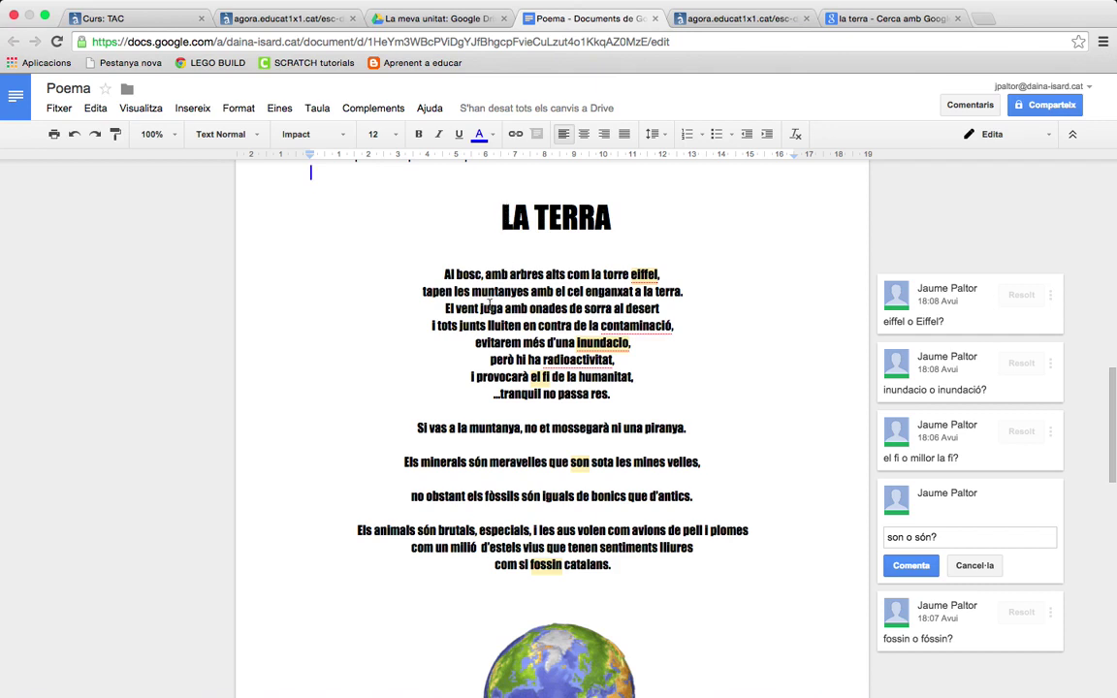
left_click_drag(504, 215, 730, 566)
left_click(563, 135)
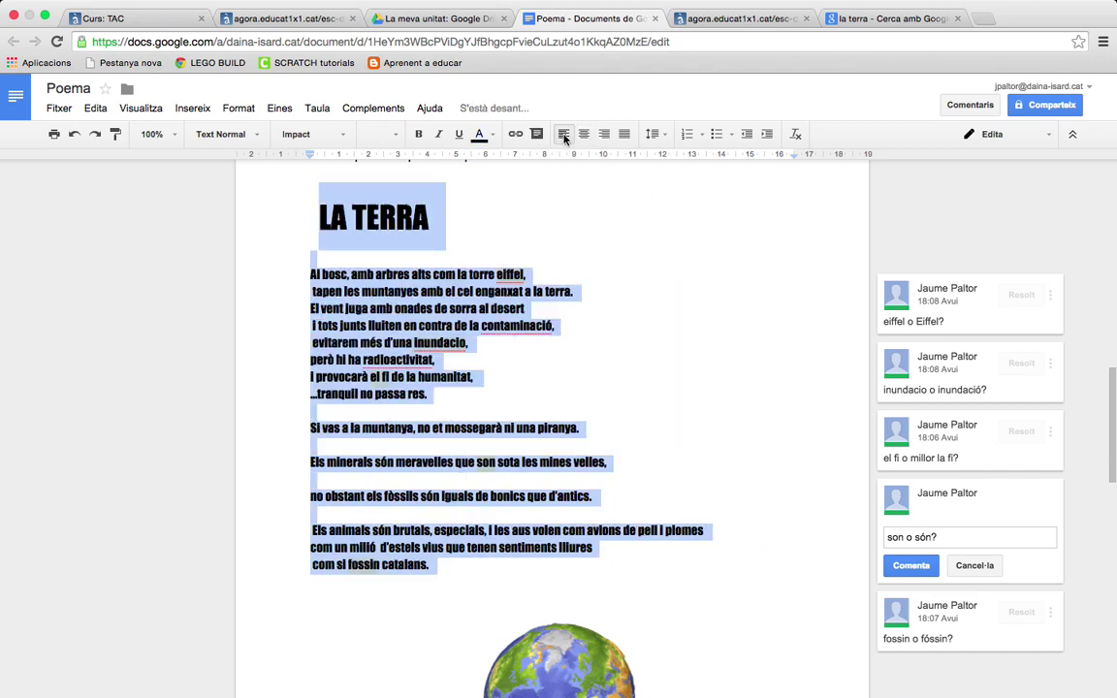
left_click(584, 134)
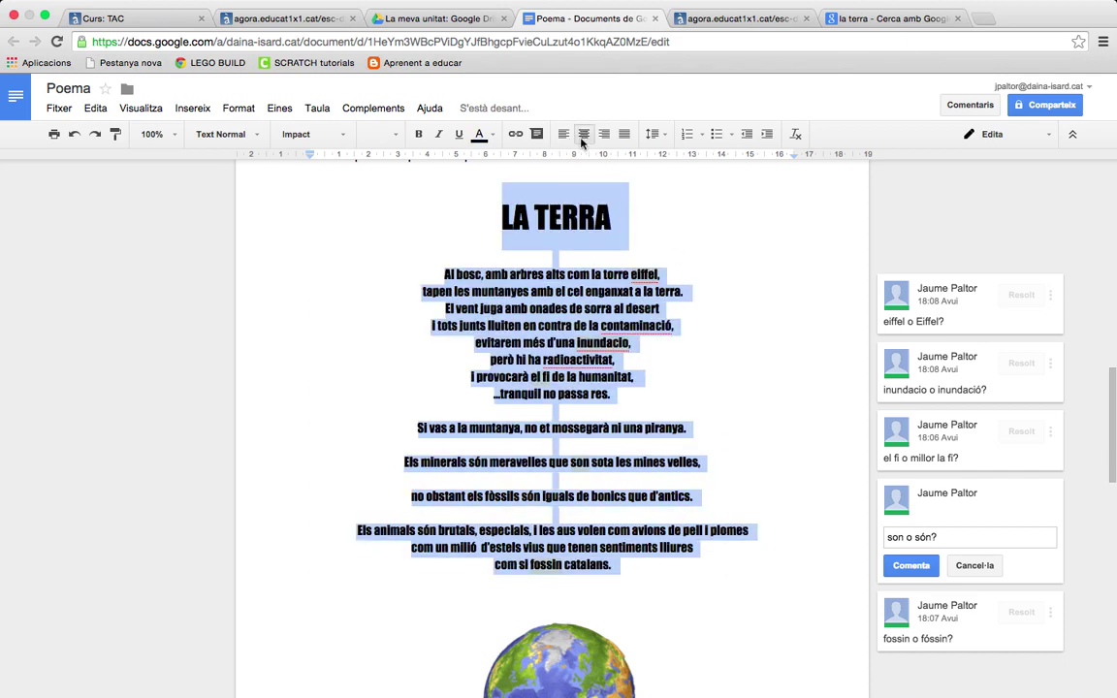
left_click(603, 135)
left_click(584, 135)
left_click(685, 212)
- Select the globe image below the poem and view the matching picture in the Google Images results for "la terra"
scroll(706, 324, "down", 2)
scroll(683, 336, "up", 1)
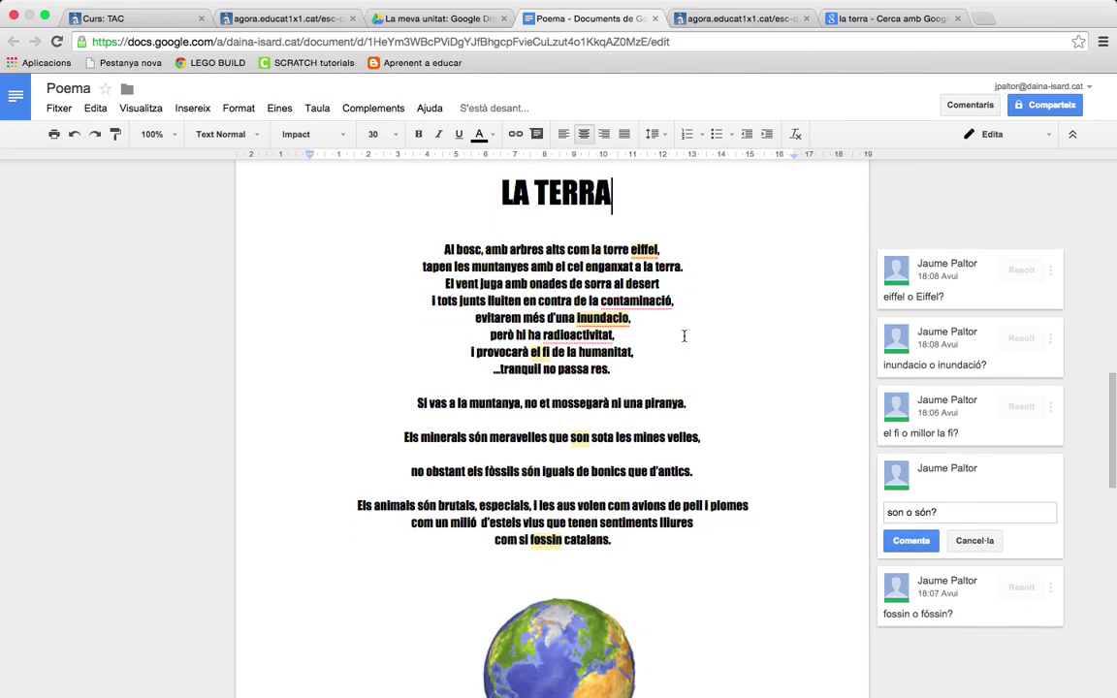
scroll(568, 516, "down", 1)
left_click(562, 635)
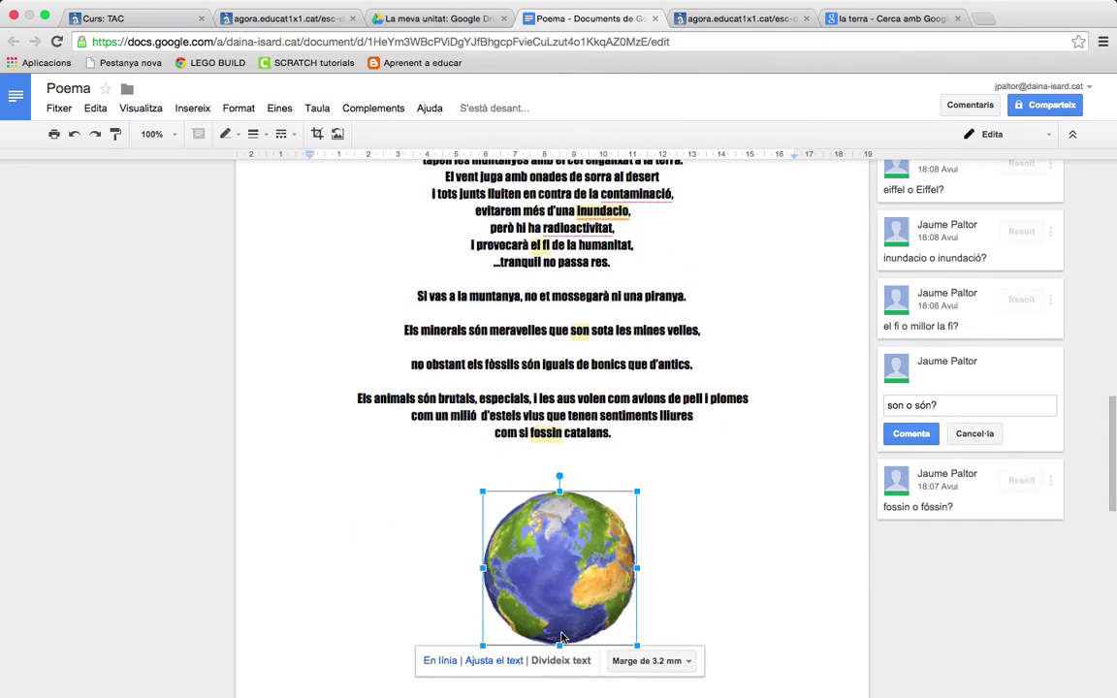
left_click(871, 20)
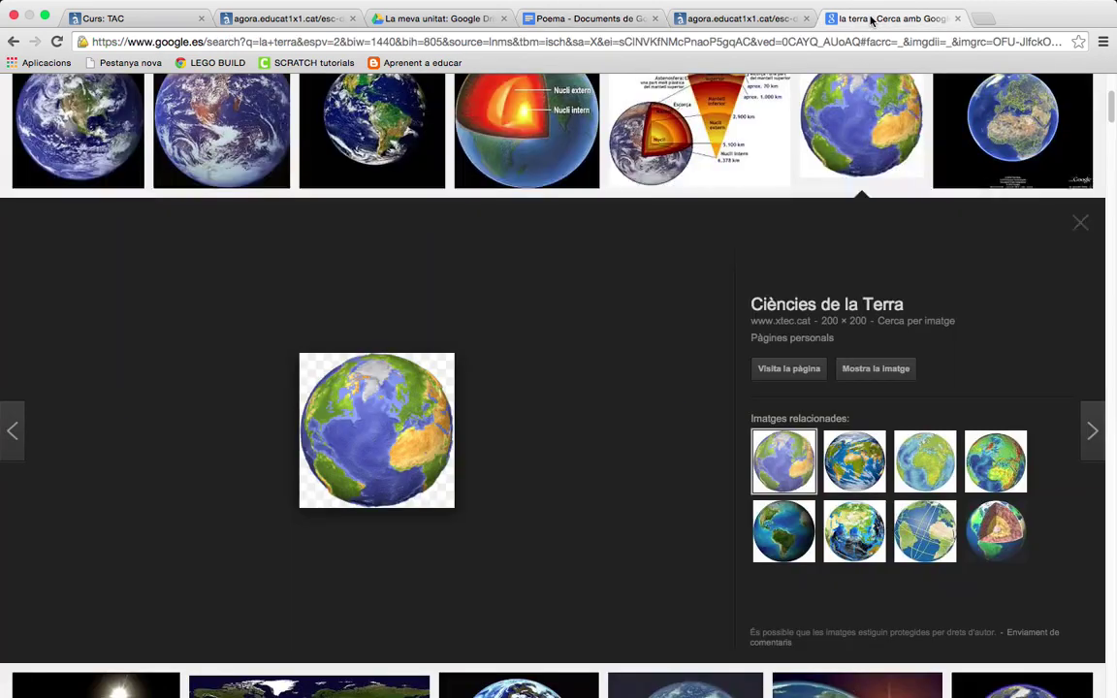
- Copy the globe picture from the Google Images results and paste it into the Poema document on the blank page after the poem
right_click(382, 412)
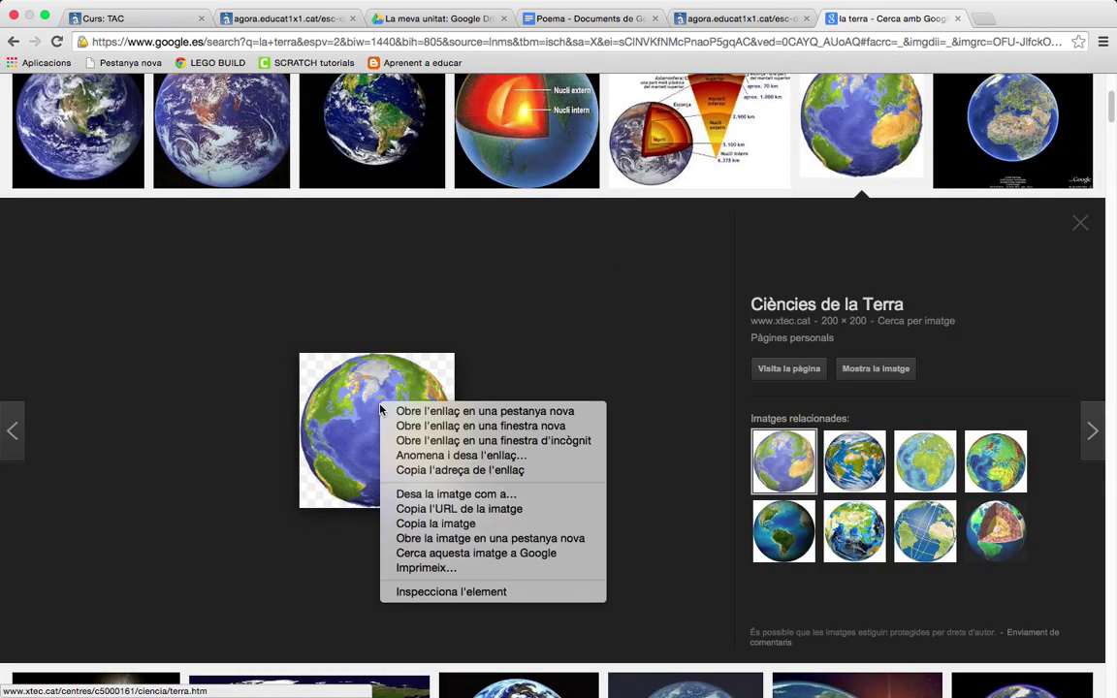
left_click(456, 524)
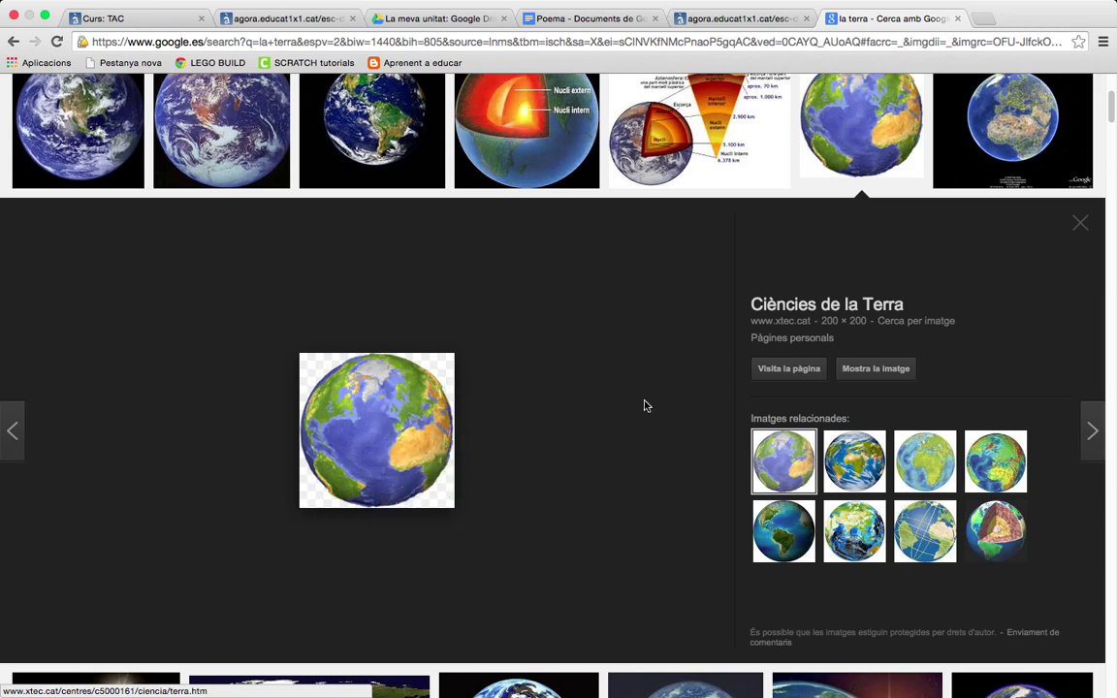
left_click(577, 21)
scroll(579, 466, "down", 5)
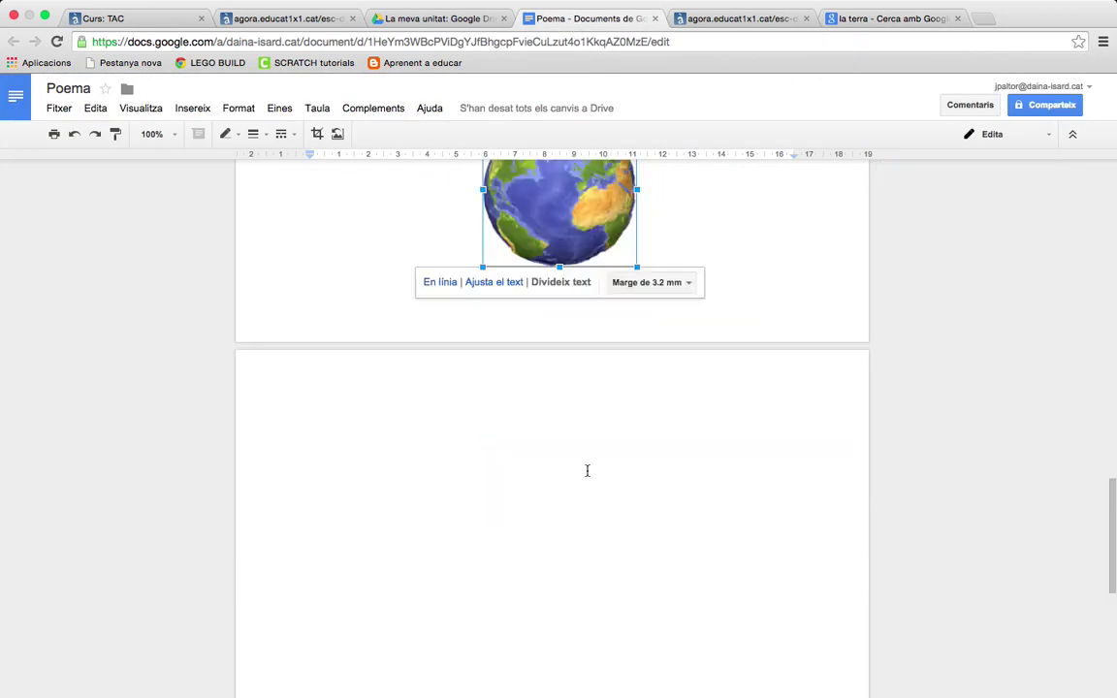
left_click(569, 402)
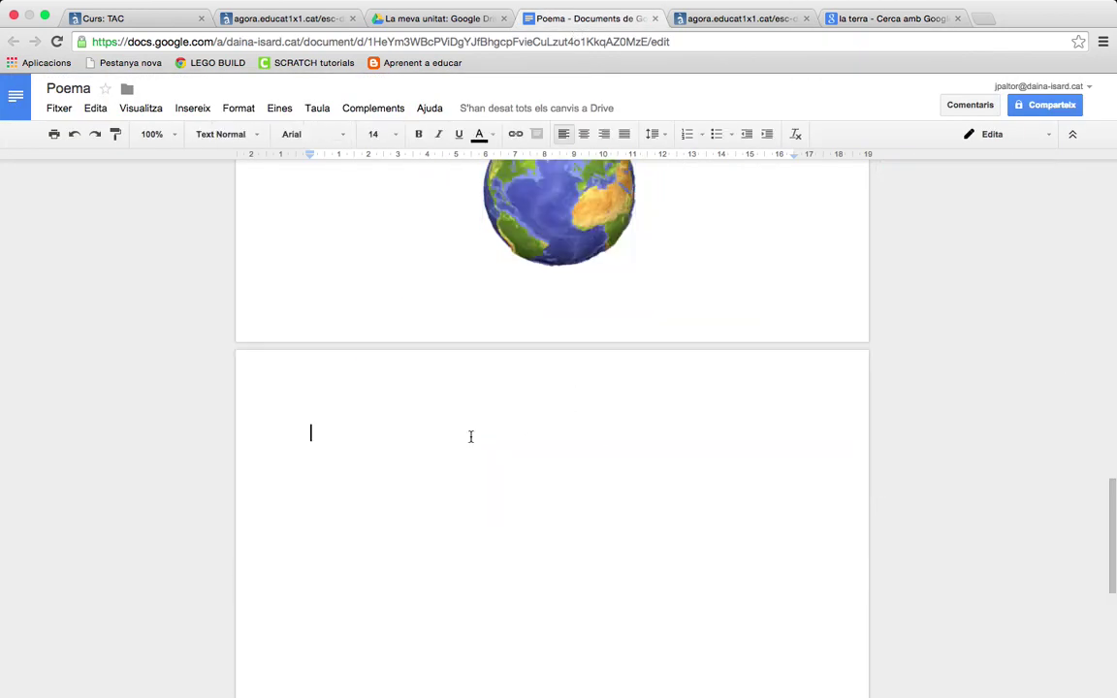
right_click(335, 437)
left_click(383, 496)
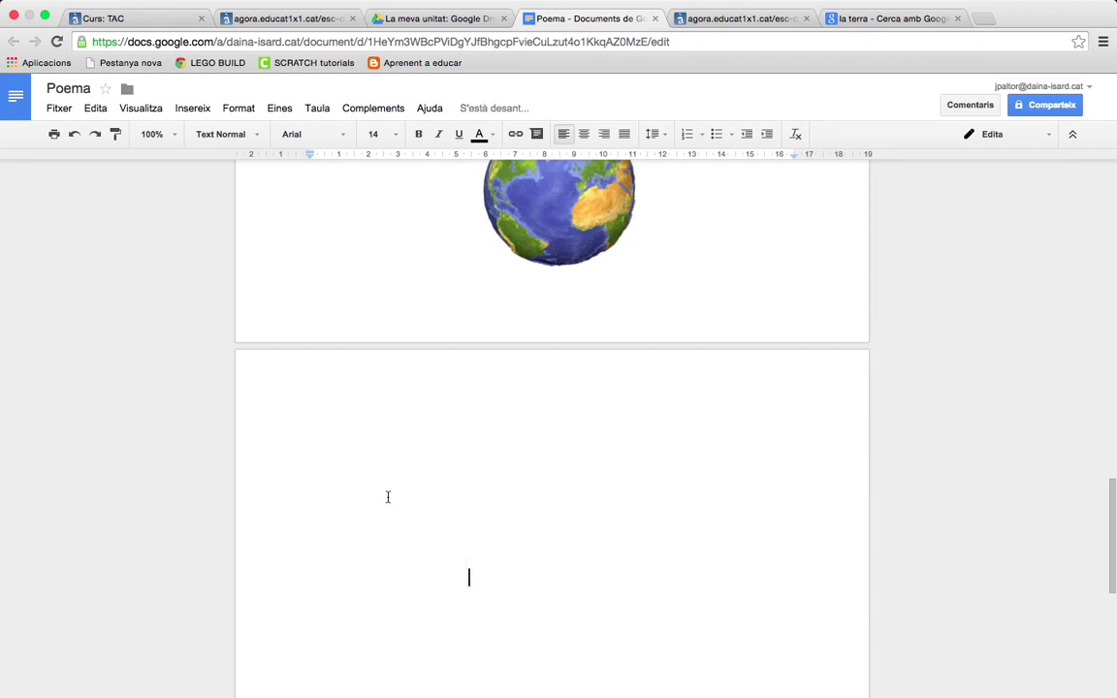
- Set the pasted globe to wrap text and move it up to the LA TERRA verses
left_click(410, 506)
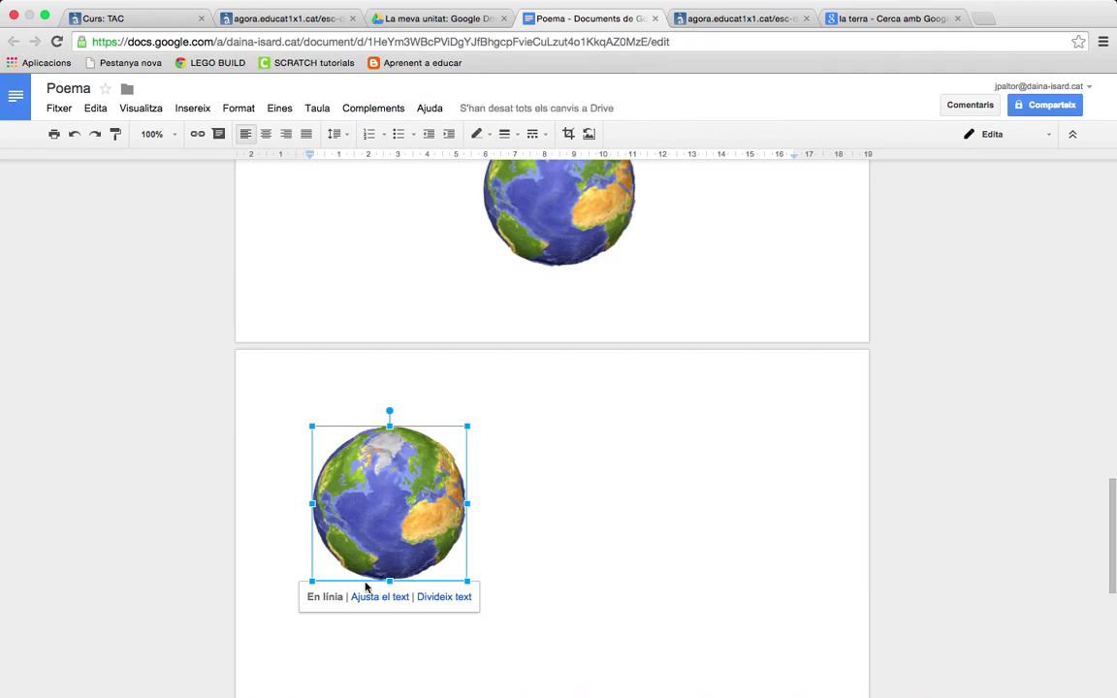
left_click_drag(383, 503, 397, 503)
left_click(379, 597)
left_click_drag(378, 505, 711, 305)
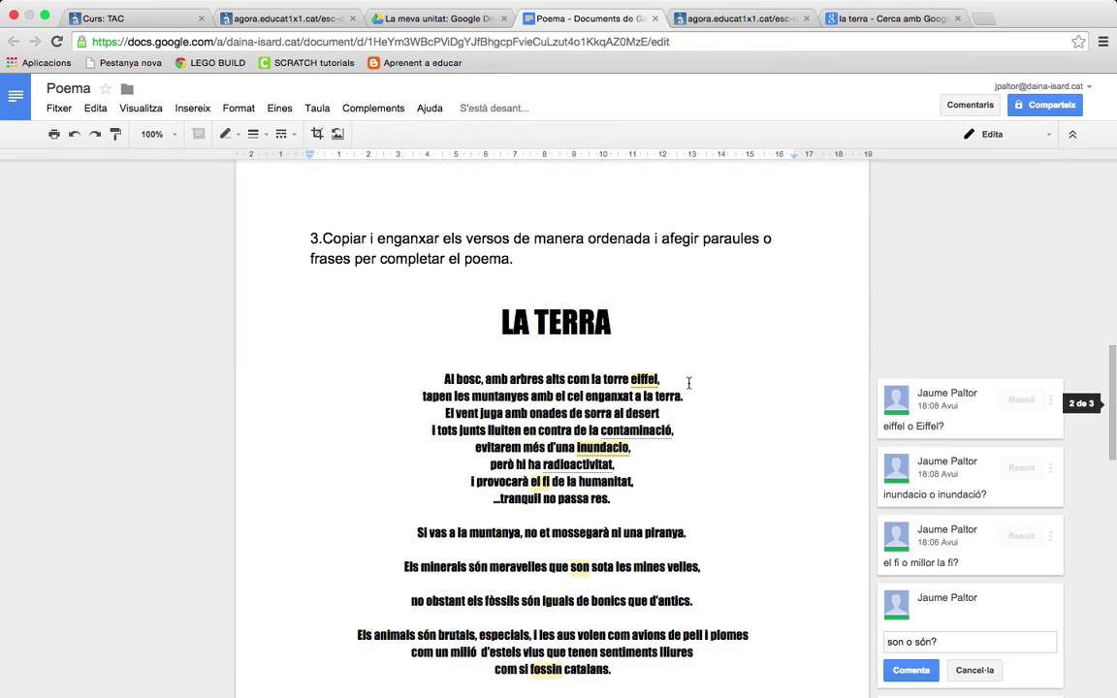
- Set the new globe to break text and place it centred below the verse "...tranquil no passa res."
scroll(635, 624, "down", 3)
left_click_drag(728, 579, 558, 254)
left_click(442, 390)
scroll(561, 246, "up", 3)
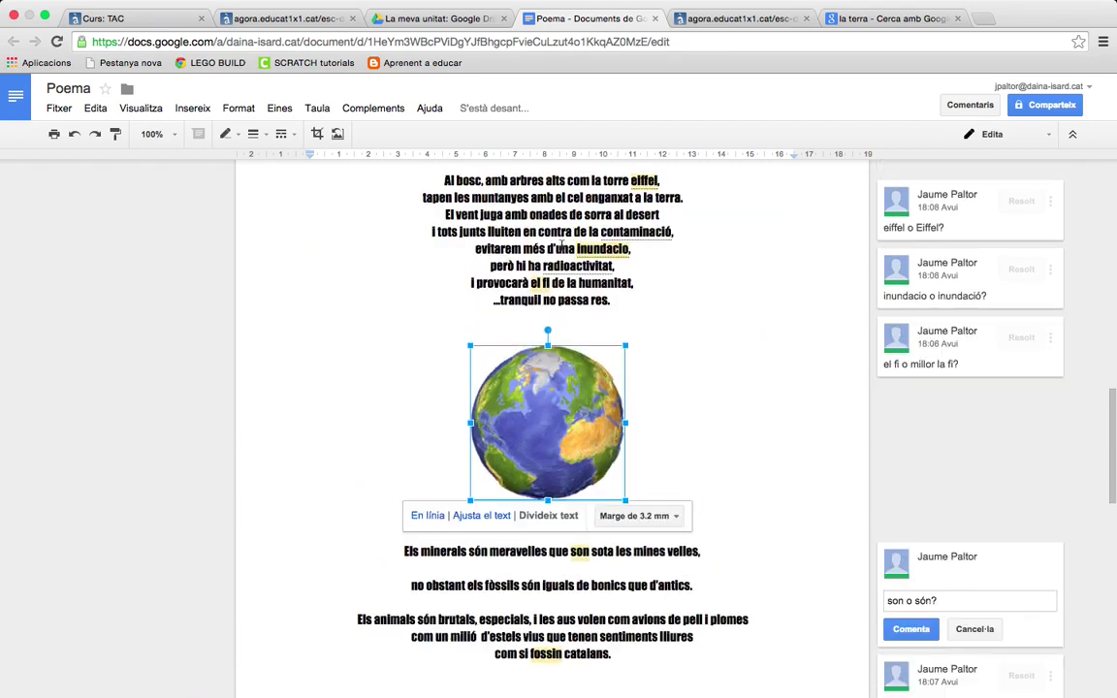
scroll(471, 514, "down", 4)
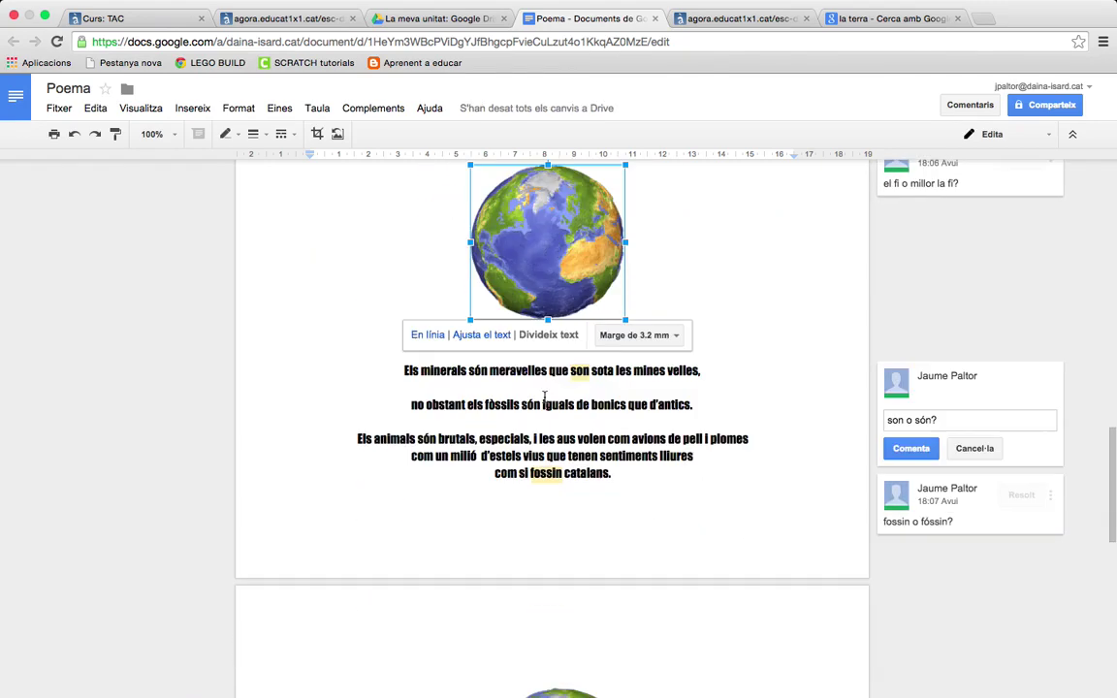
- Move the new globe below the poem and arrange the two globes side by side under the last verse
left_click_drag(507, 232, 588, 333)
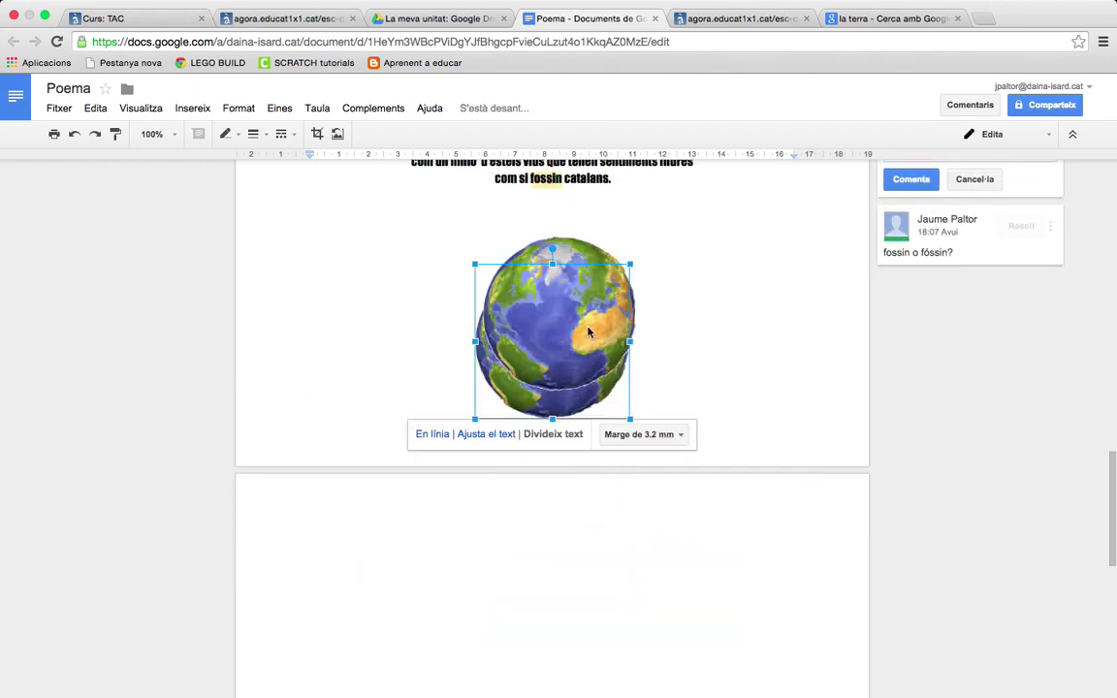
scroll(589, 333, "up", 2)
left_click_drag(514, 388, 388, 409)
left_click_drag(592, 398, 696, 402)
- Add the comment "contaminació o ontaminacio?" to the word "contaminació" in the poem's fourth verse
scroll(679, 403, "up", 5)
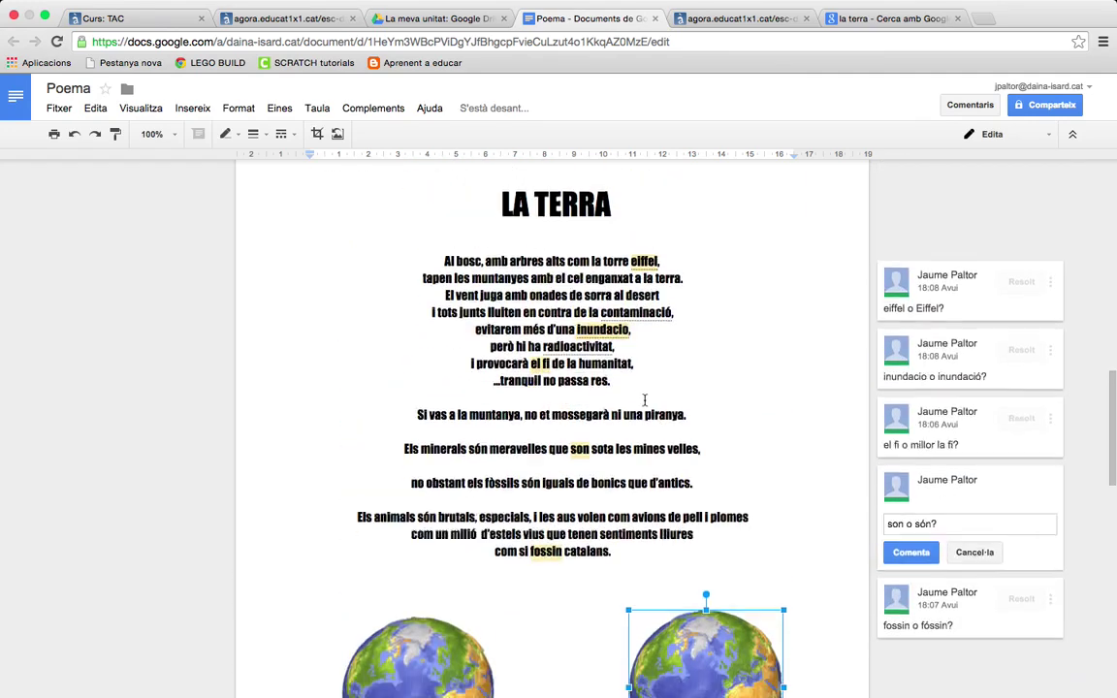
scroll(653, 572, "down", 3)
scroll(655, 570, "up", 5)
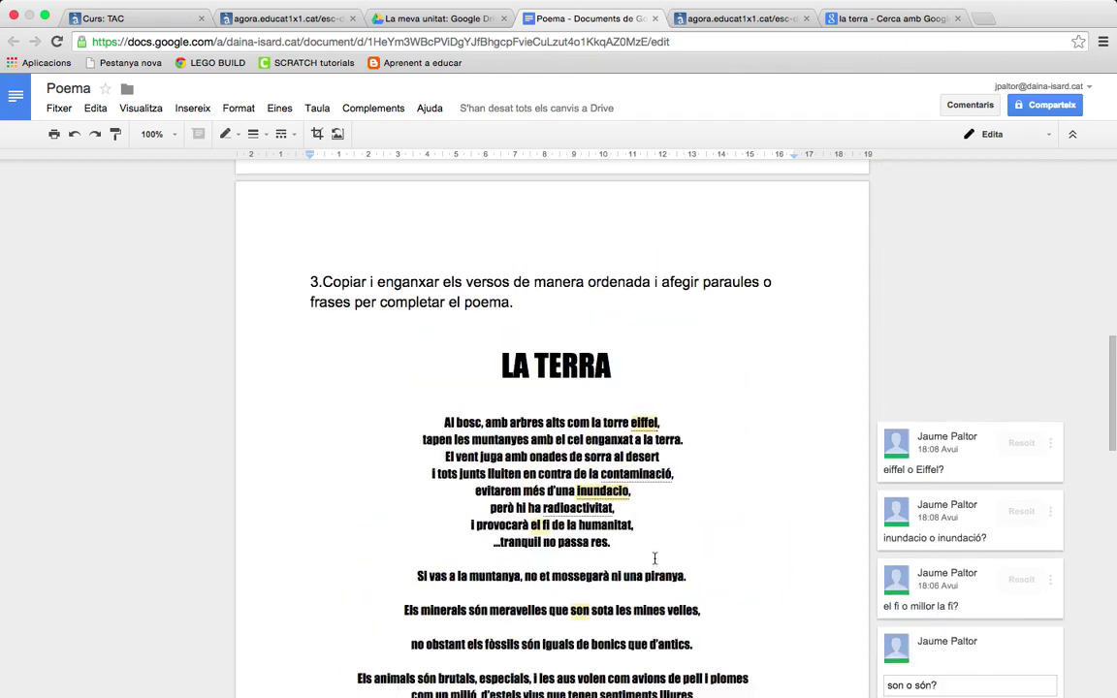
scroll(615, 405, "down", 1)
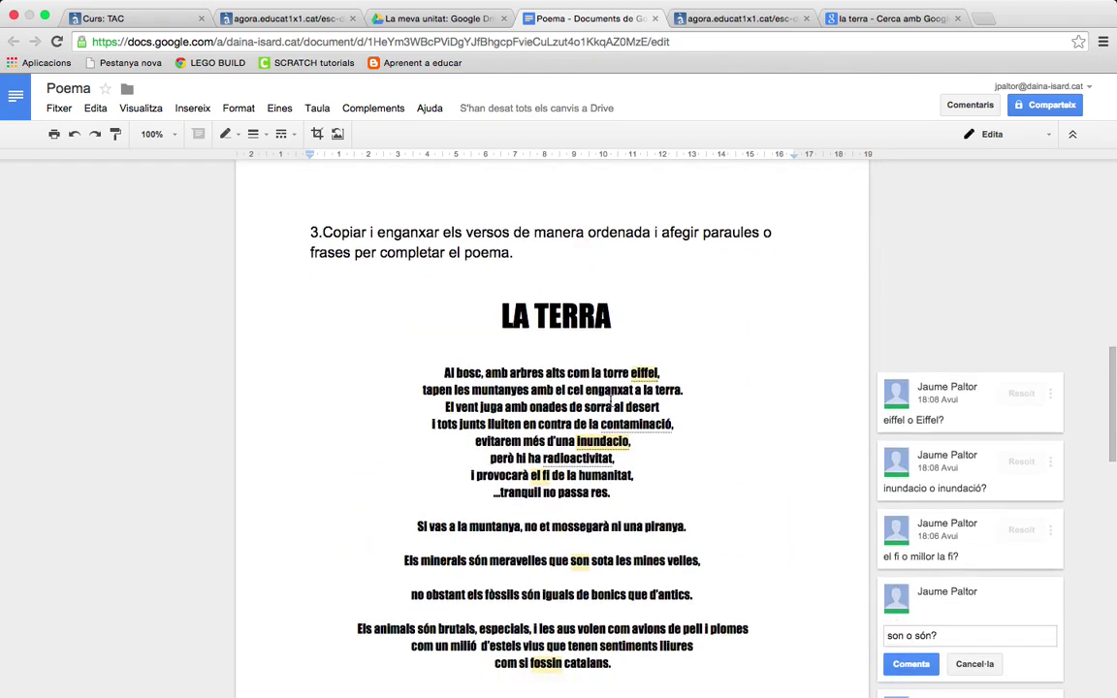
scroll(598, 408, "down", 3)
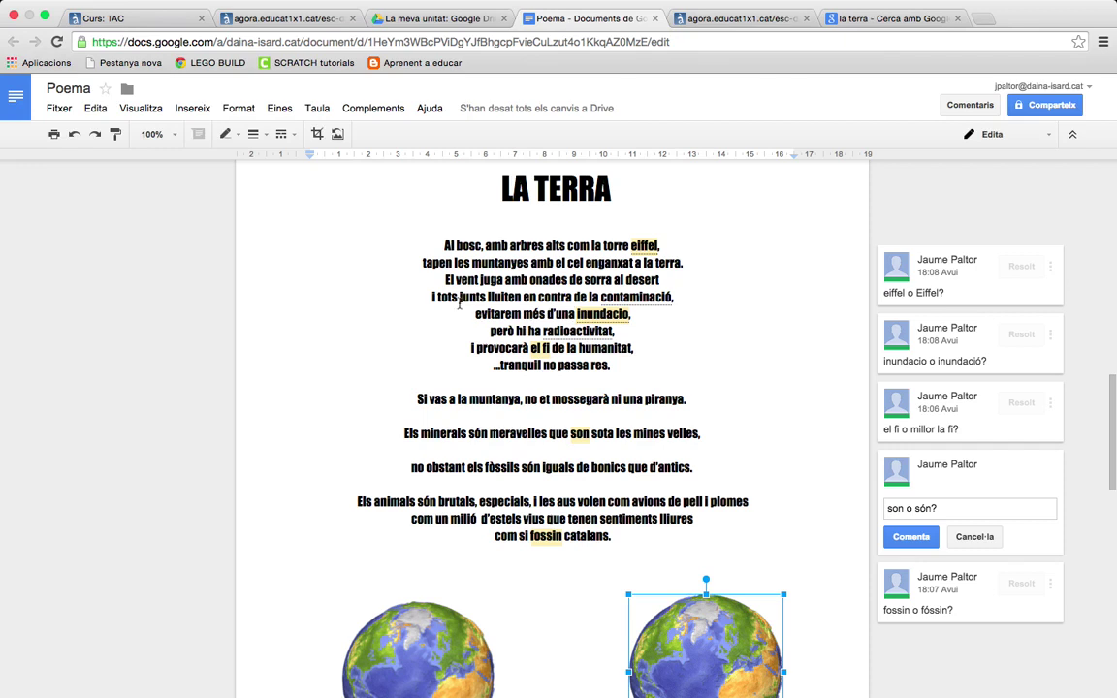
left_click_drag(601, 297, 674, 297)
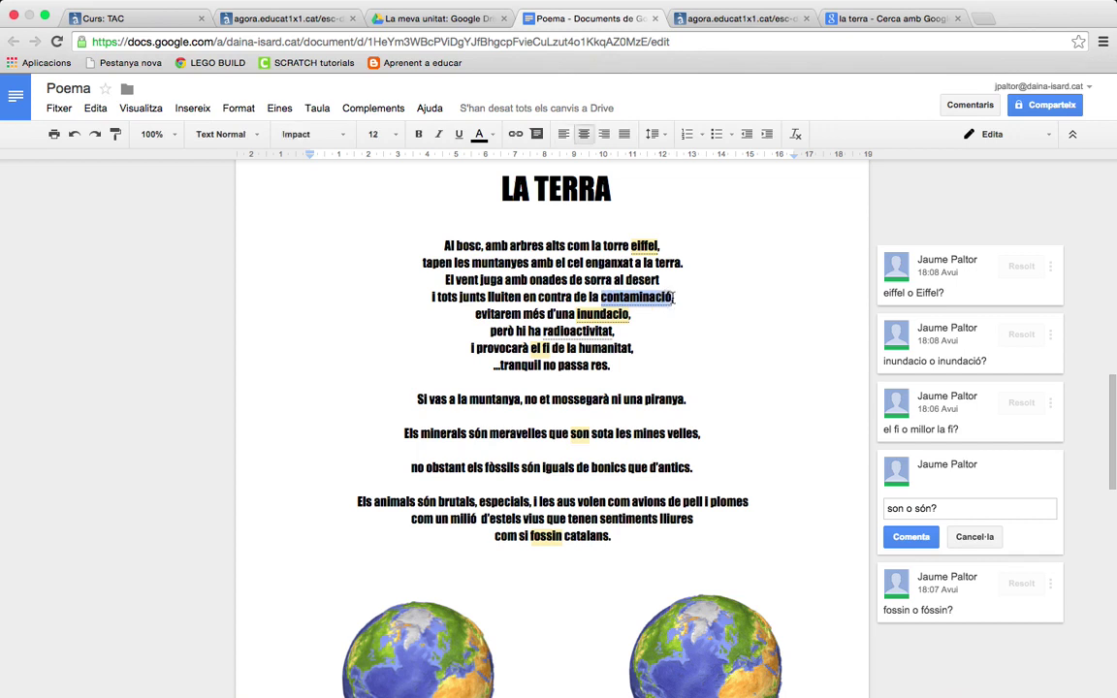
left_click(538, 136)
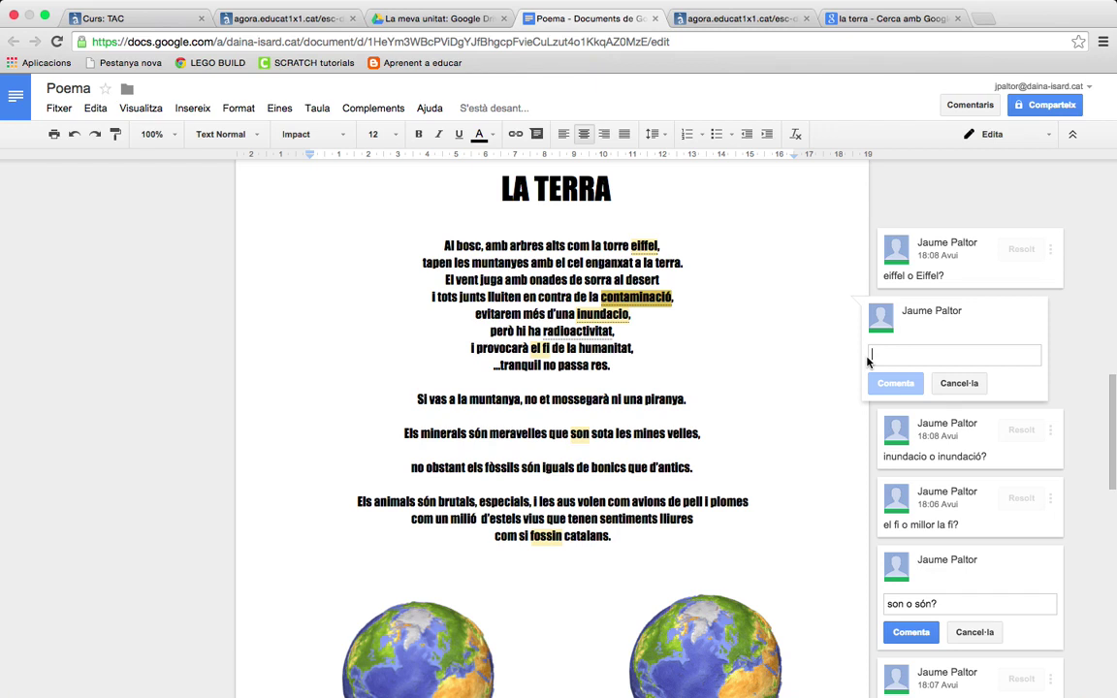
type("contamina")
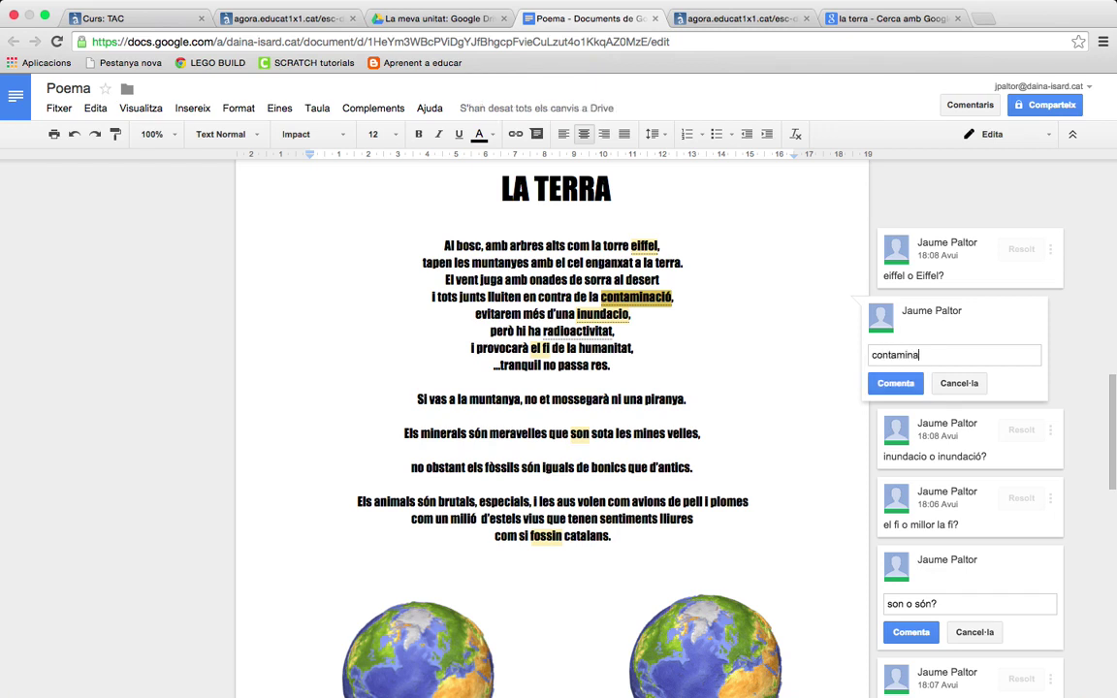
type("ció o ontaminacio?")
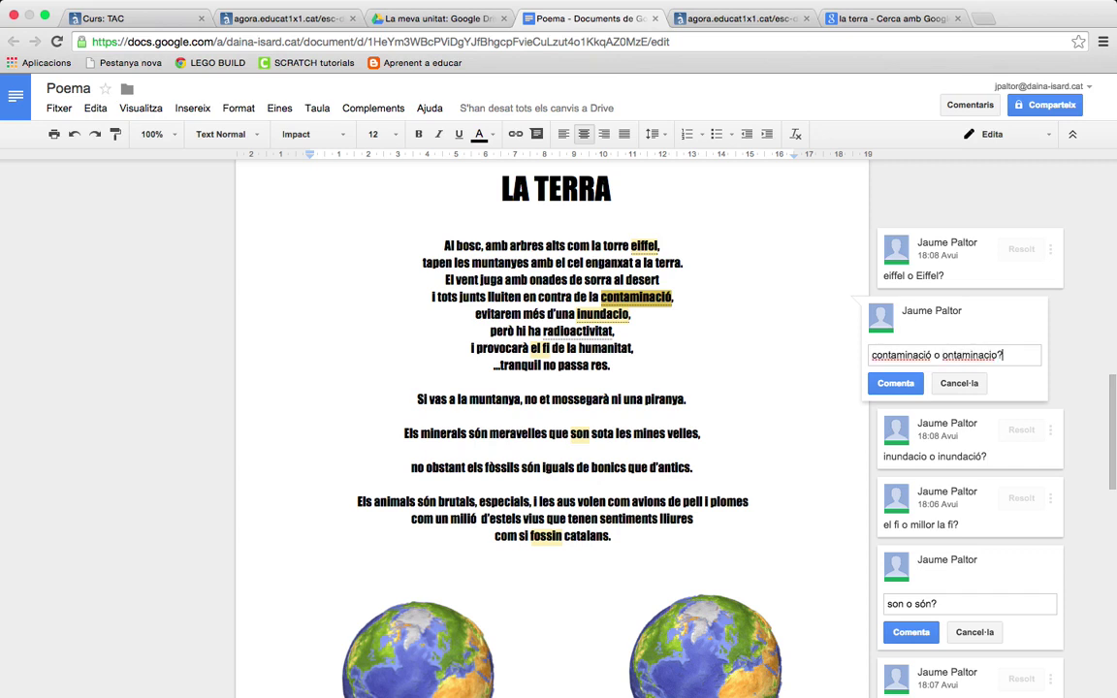
key("super+Return")
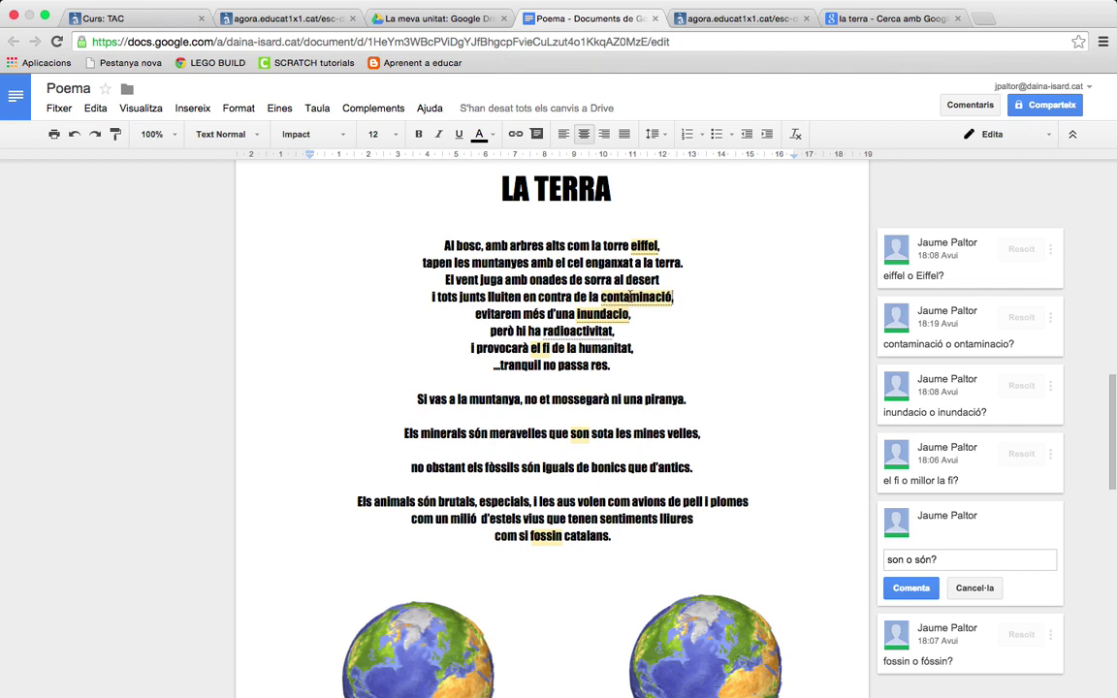
type(",")
- Reply "Eiffel" to the comment "eiffel o Eiffel?" attached to the first verse
left_click(644, 247)
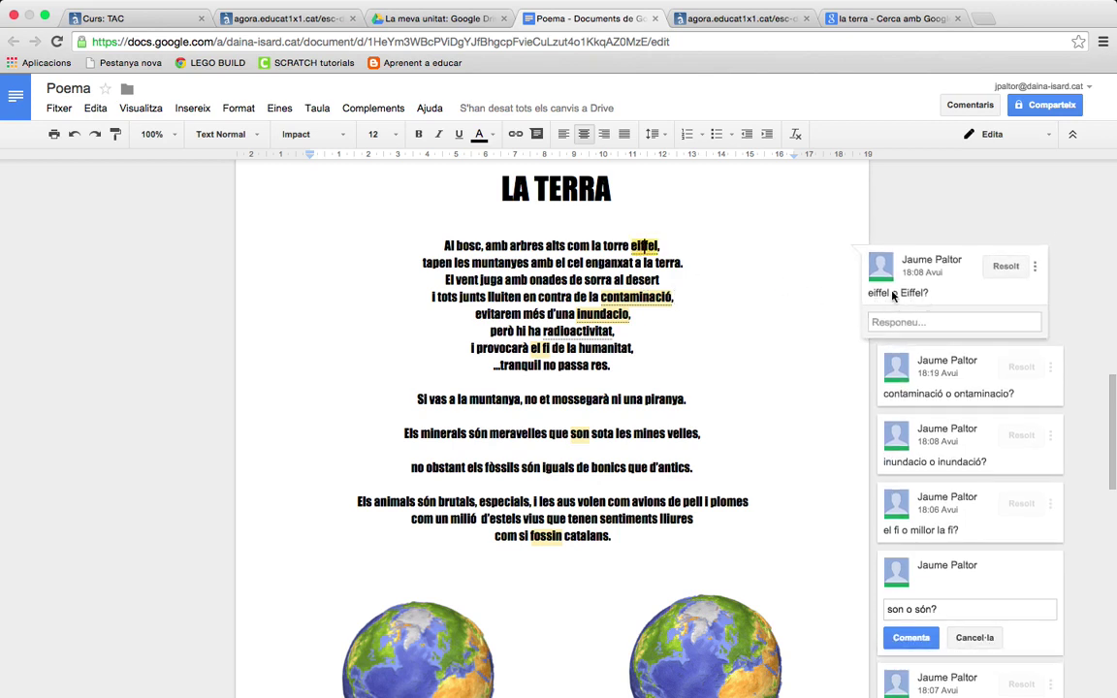
left_click(957, 323)
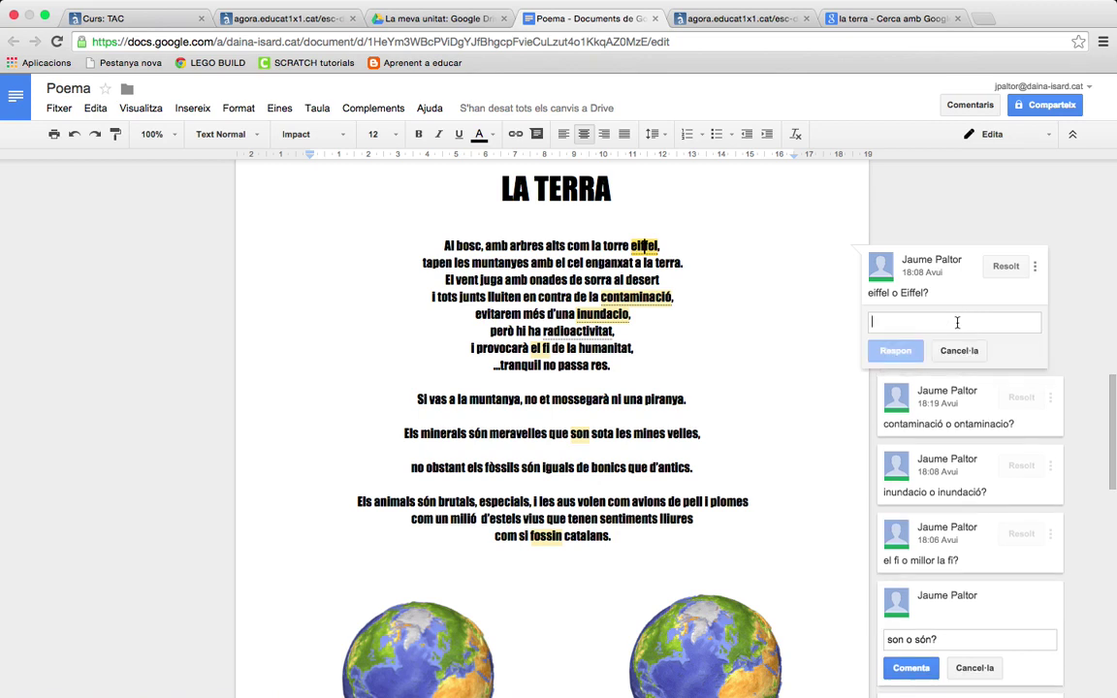
type("E")
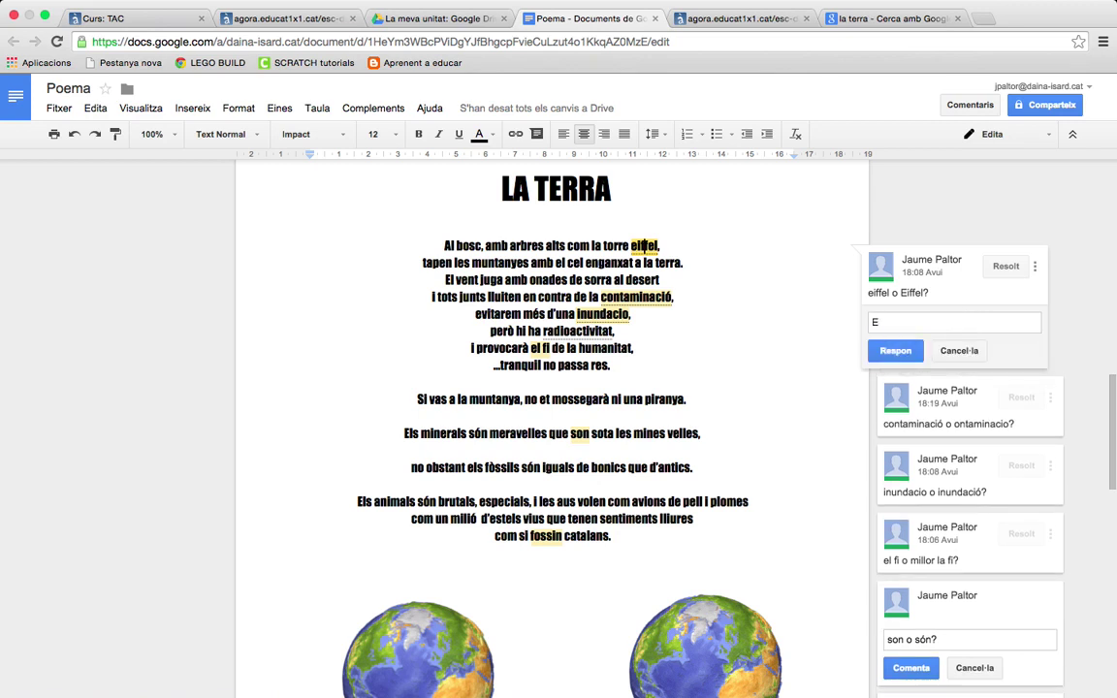
type("iffel")
left_click(895, 350)
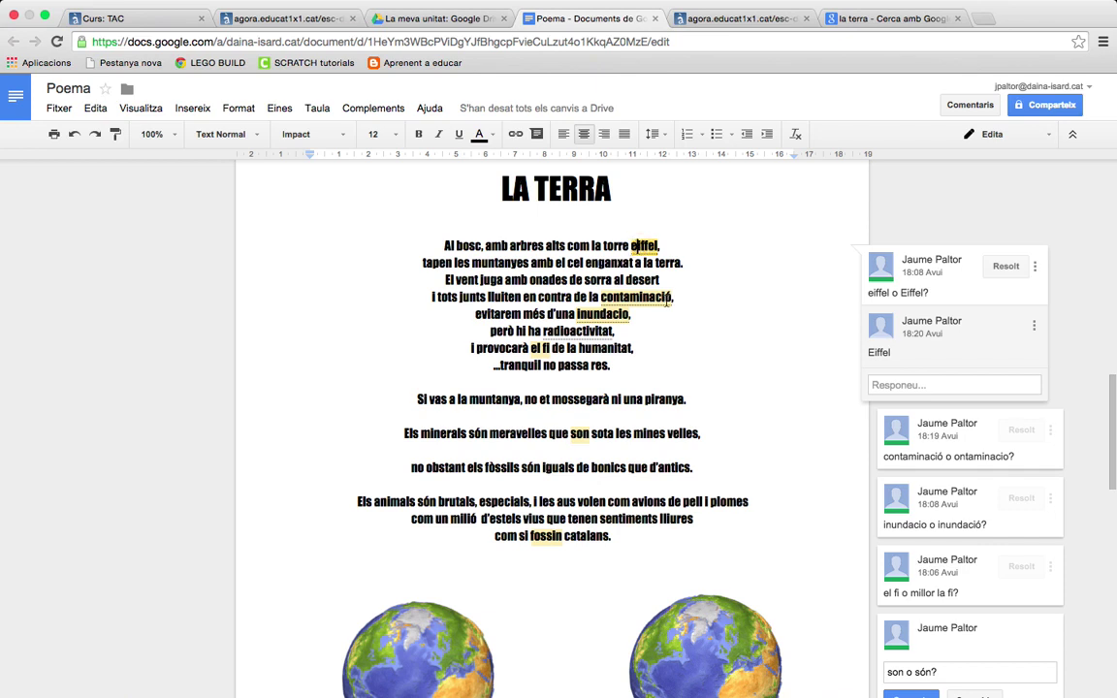
- Correct "eiffel" to "Eiffel" in the first verse and mark its comment as resolved
left_click(637, 245)
key("BackSpace")
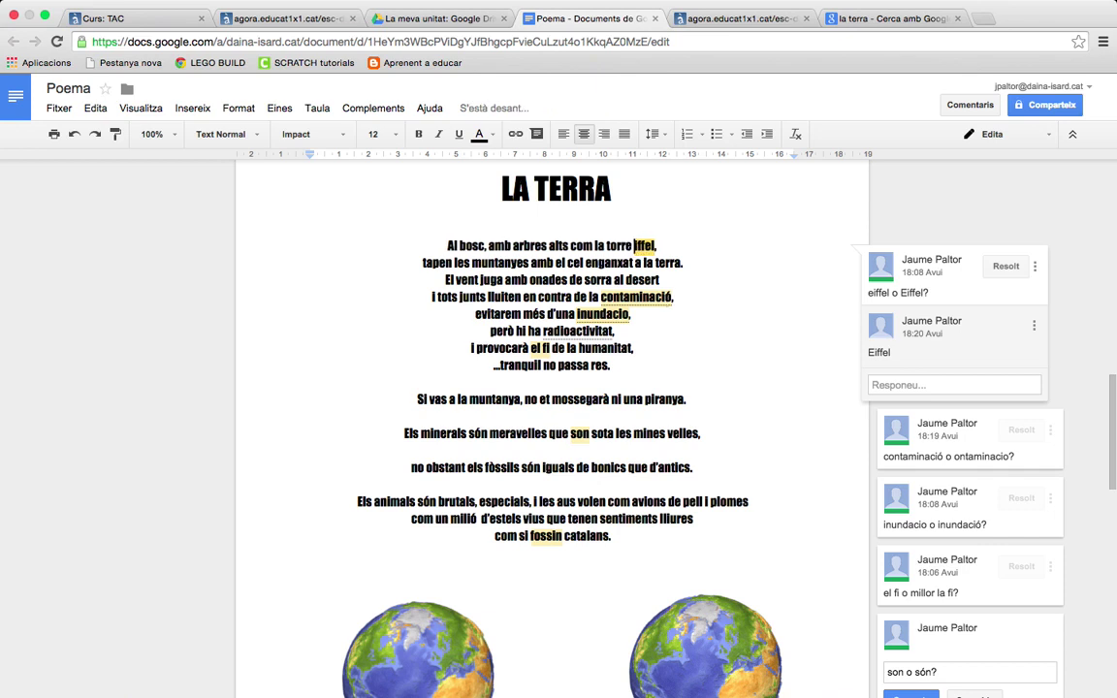
type("E")
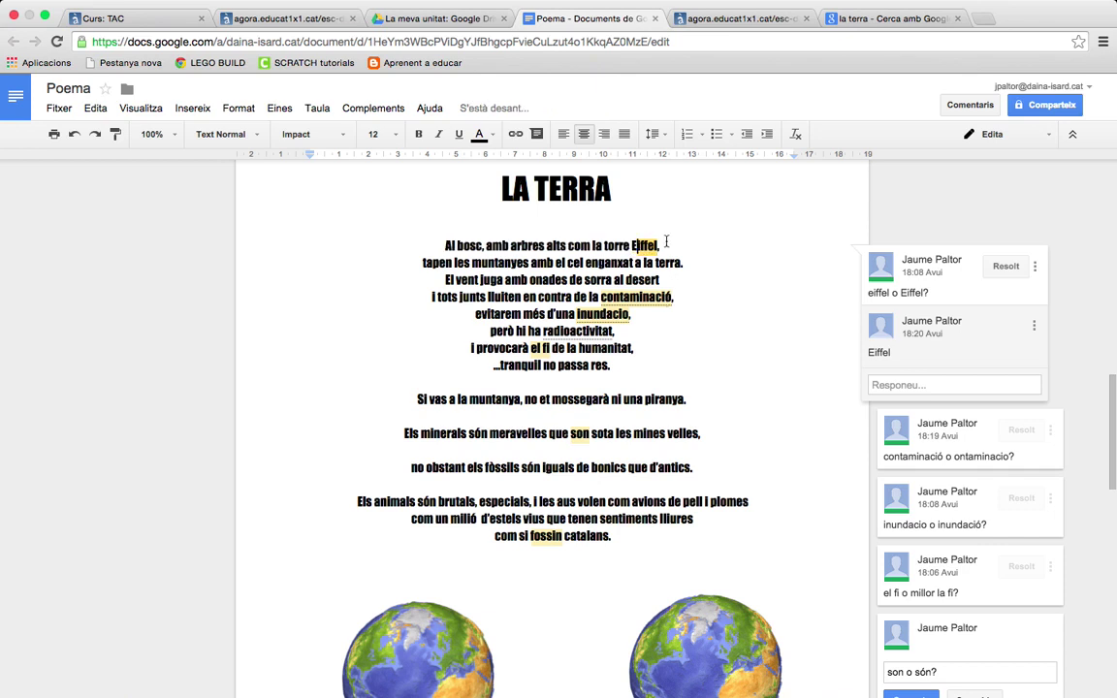
left_click(1001, 268)
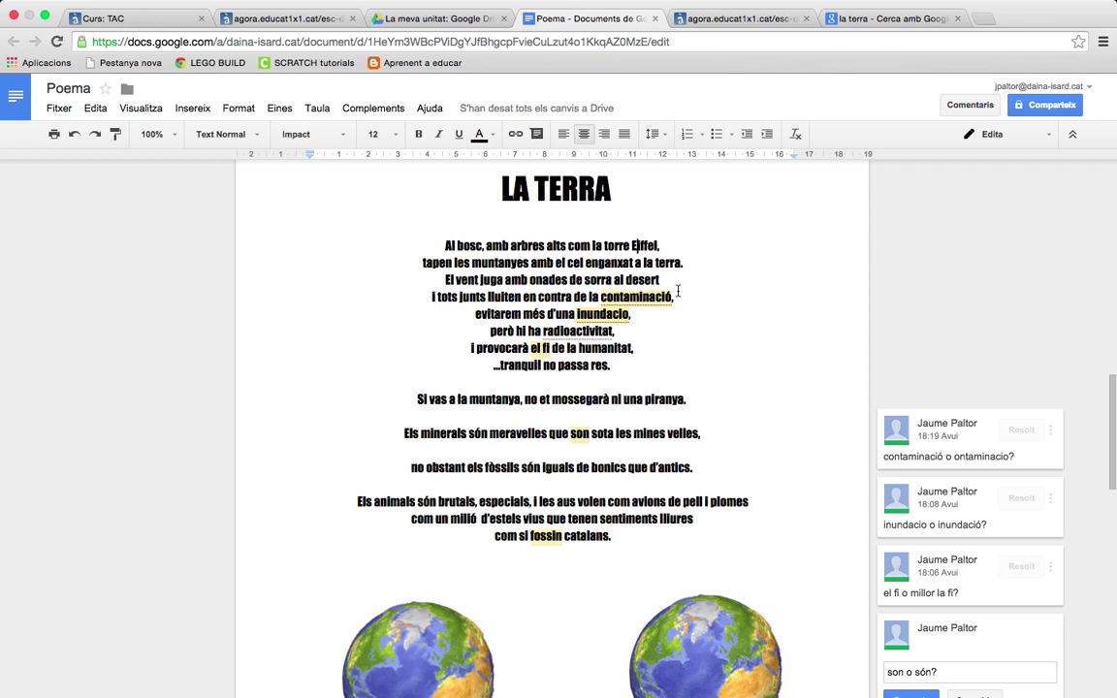
- Mark the comment on "contaminació" in the fourth verse as resolved
scroll(669, 291, "down", 1)
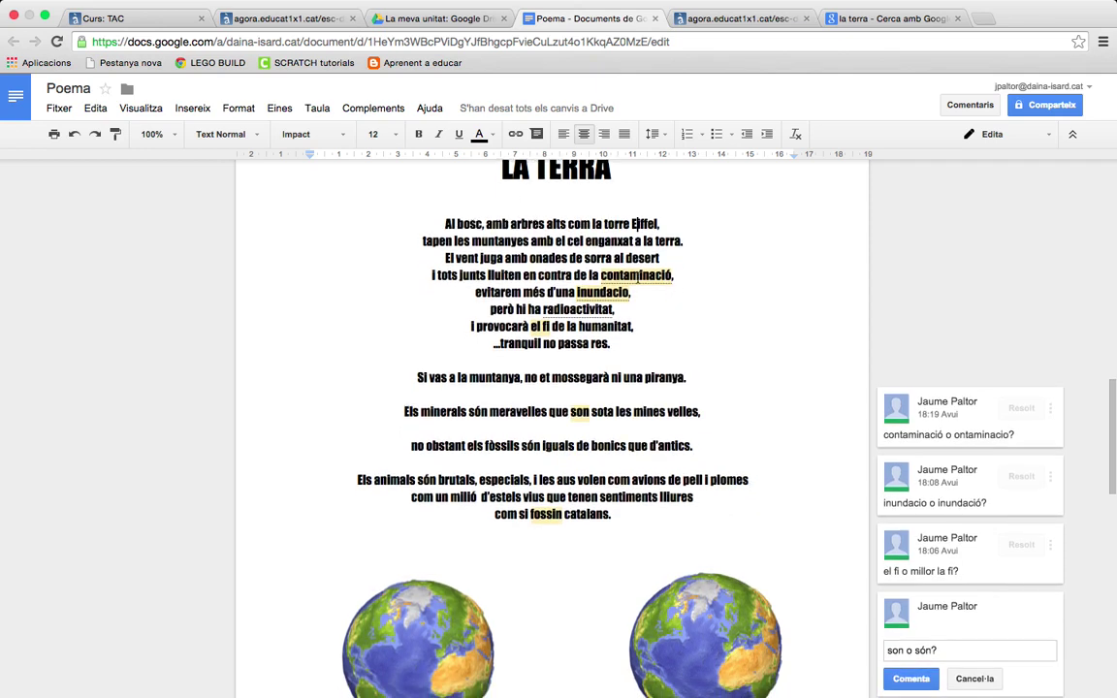
left_click(657, 283)
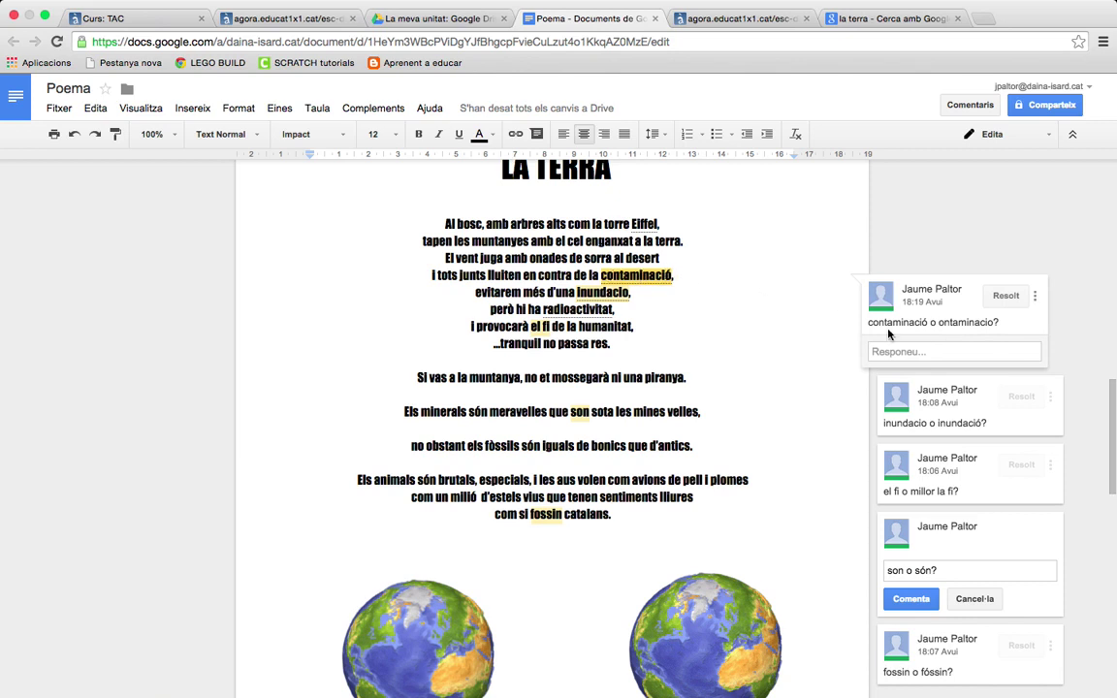
left_click(1008, 297)
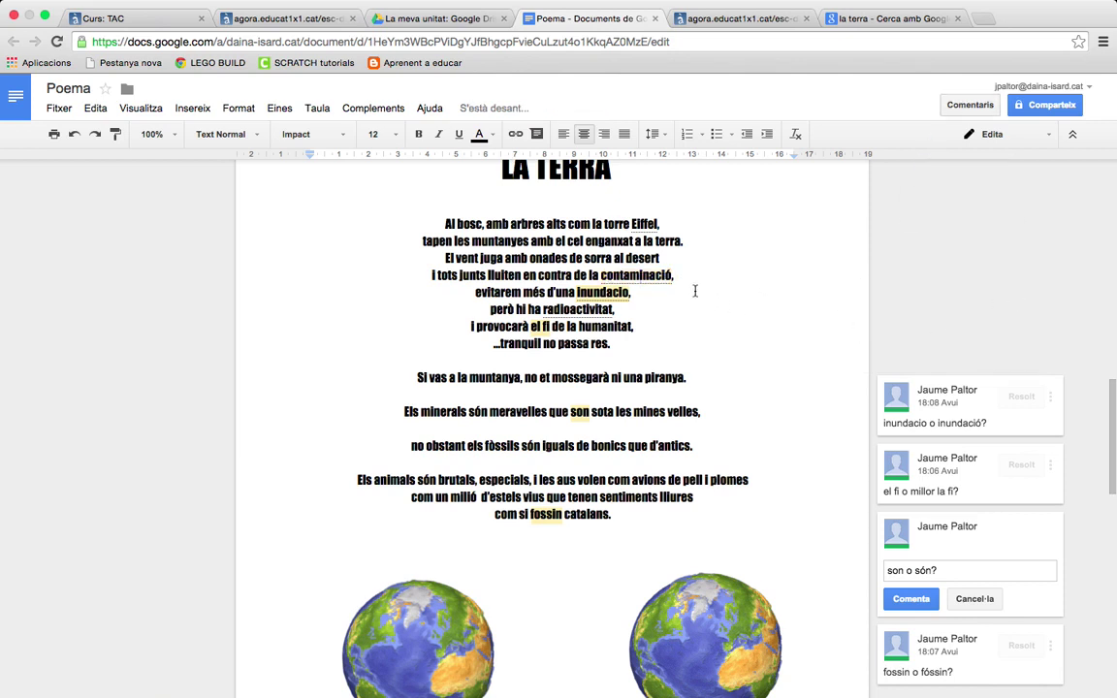
- Review the LA TERRA poem from its title to the globe images, including the remaining spelling comments
scroll(696, 310, "down", 1)
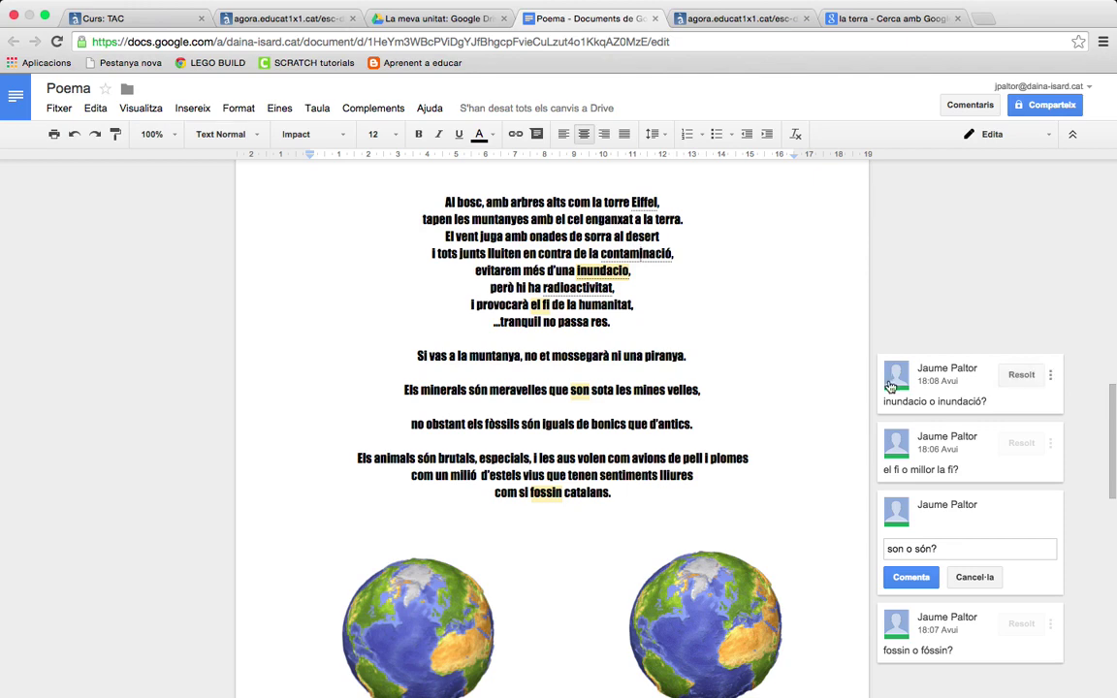
scroll(744, 395, "down", 1)
scroll(737, 397, "down", 2)
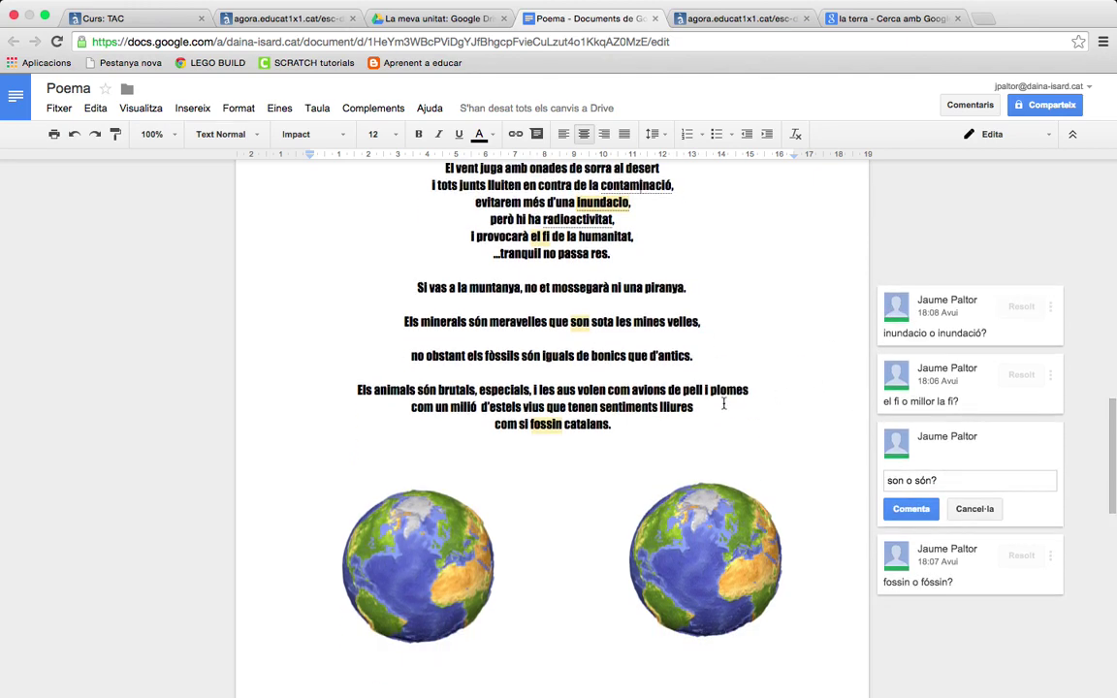
scroll(720, 403, "up", 5)
scroll(717, 404, "down", 1)
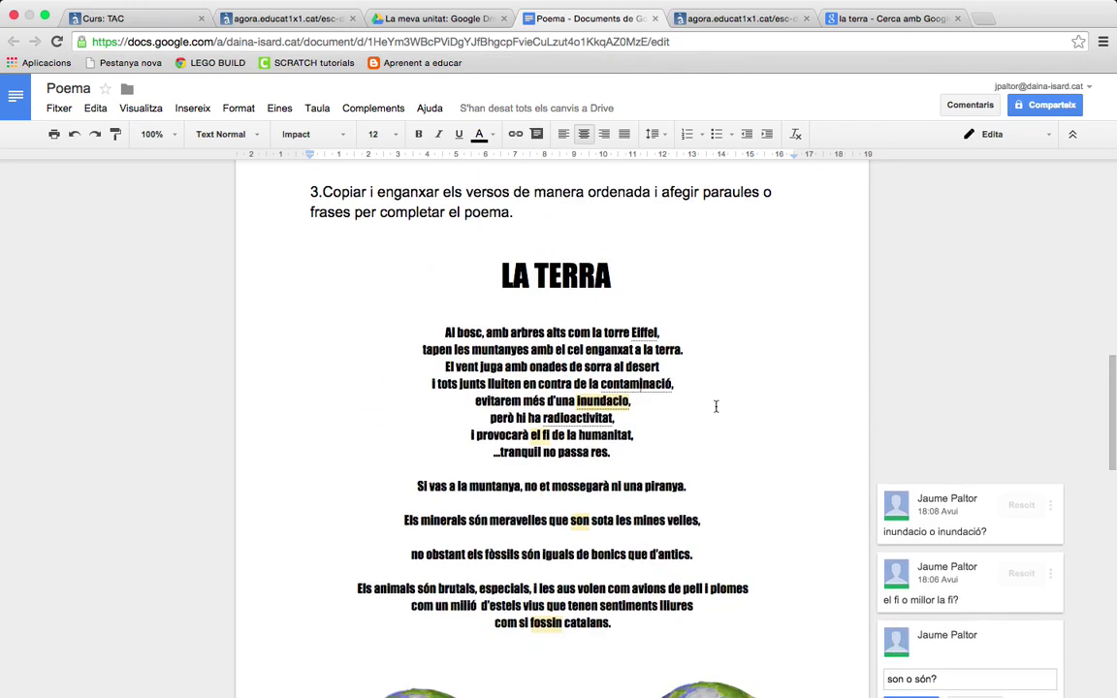
scroll(479, 270, "down", 1)
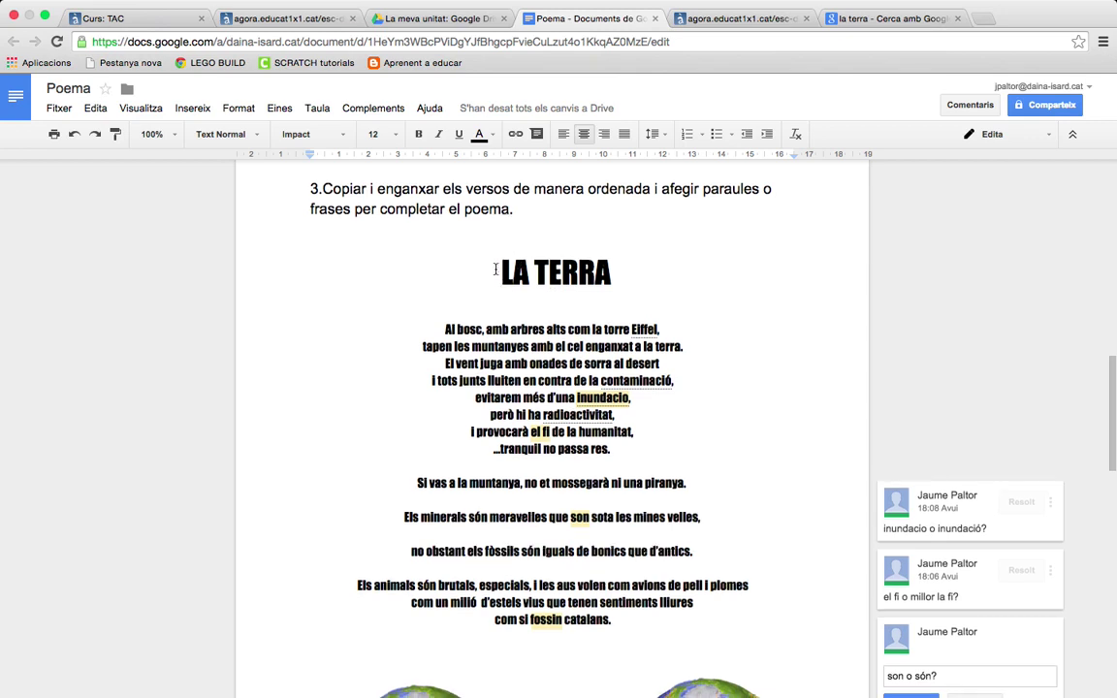
scroll(495, 369, "down", 2)
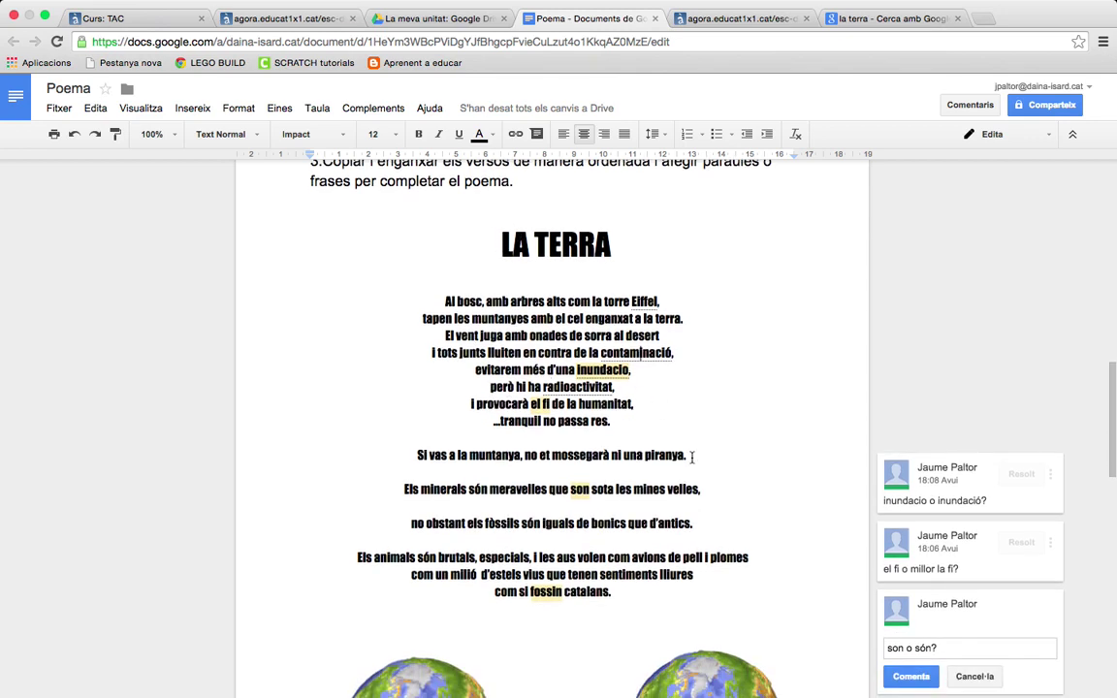